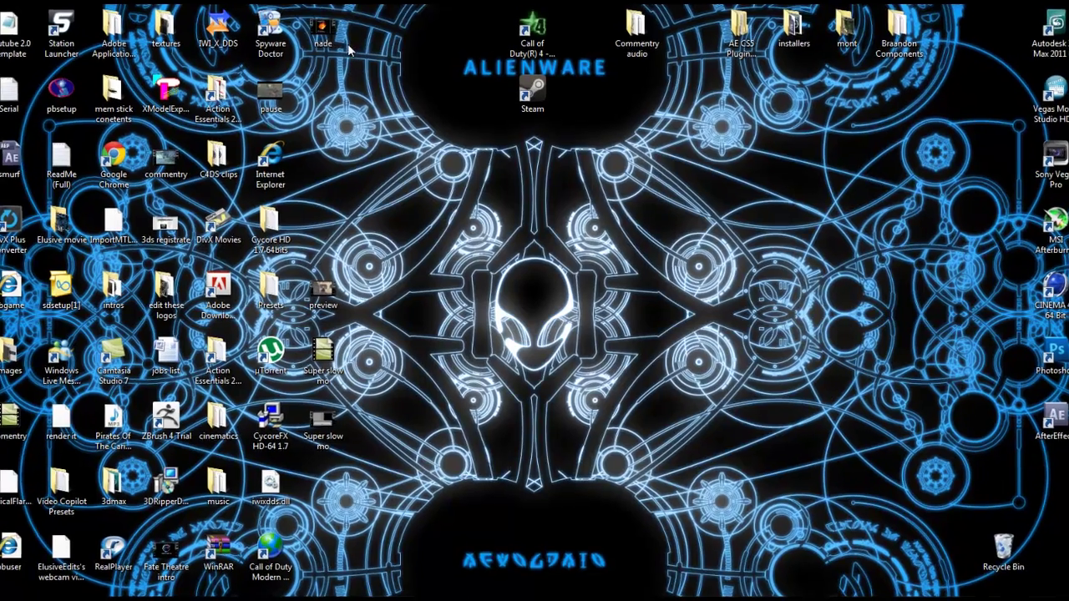
Play the nade video from the desktop to review the finished grenade indicator effect, and close the player
drag(347, 46, 664, 238)
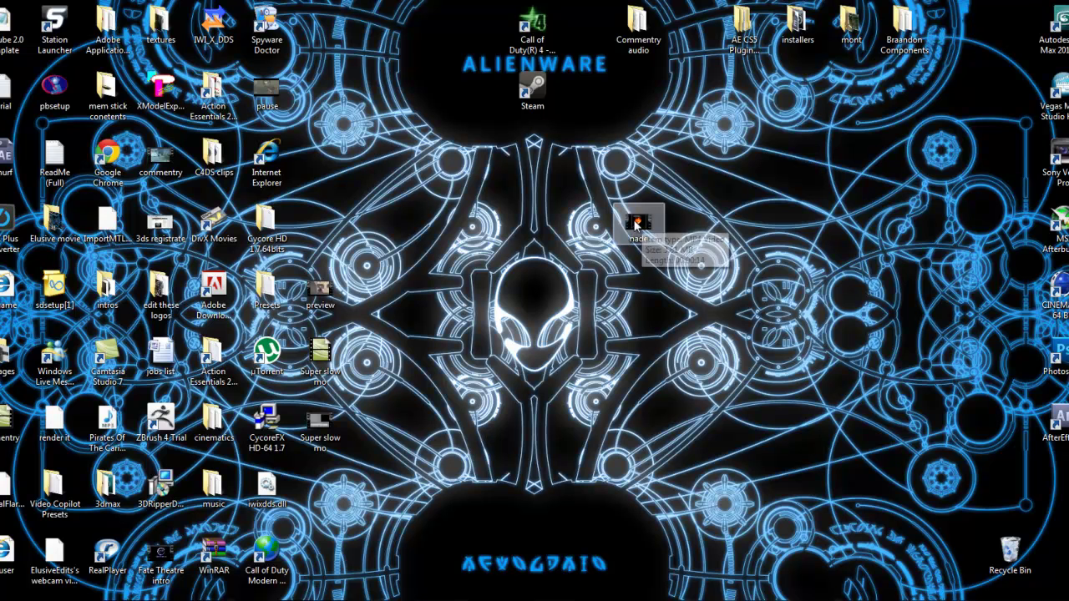
double_click(638, 223)
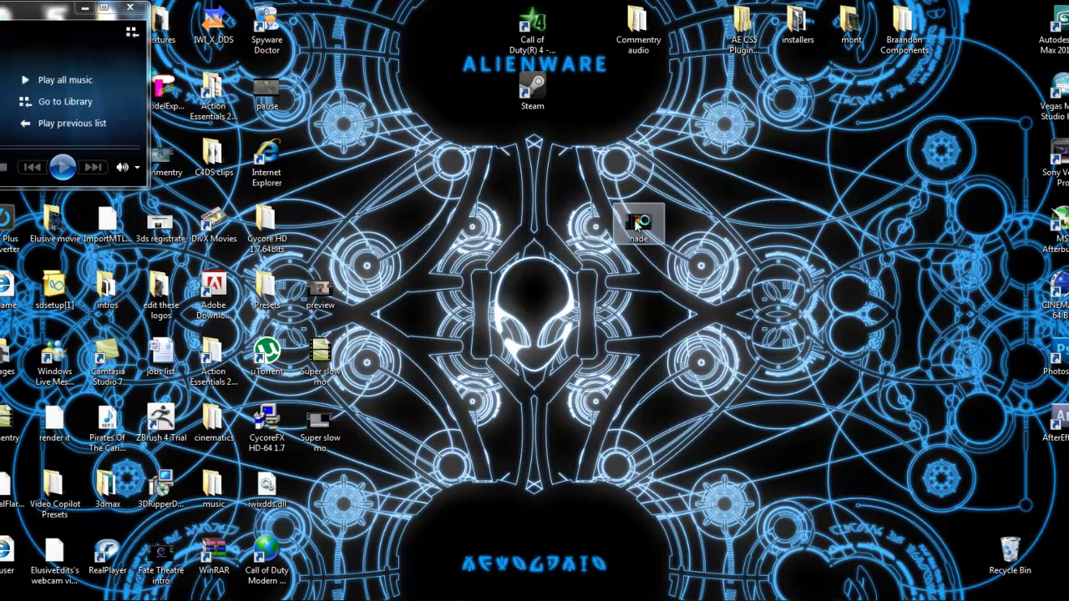
double_click(795, 35)
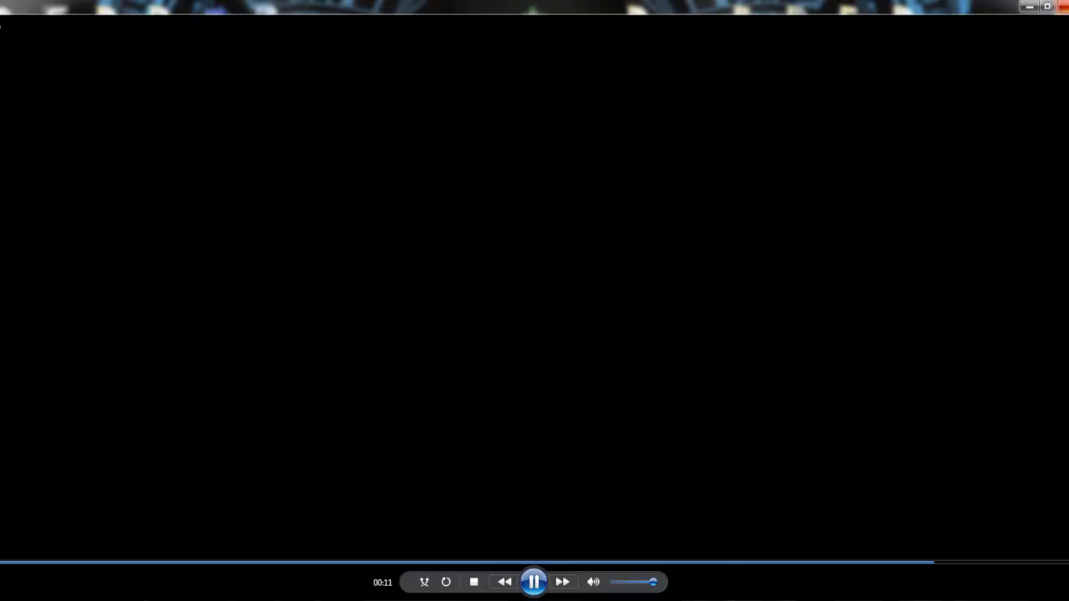
click(1063, 6)
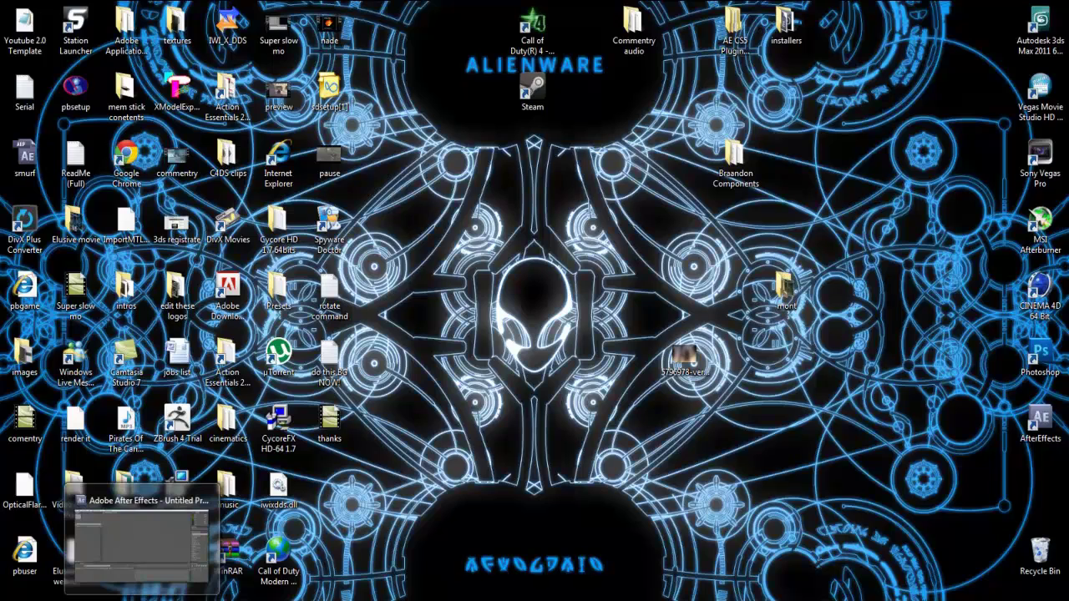
Switch to Adobe After Effects and create a new composition named Grenade
click(142, 598)
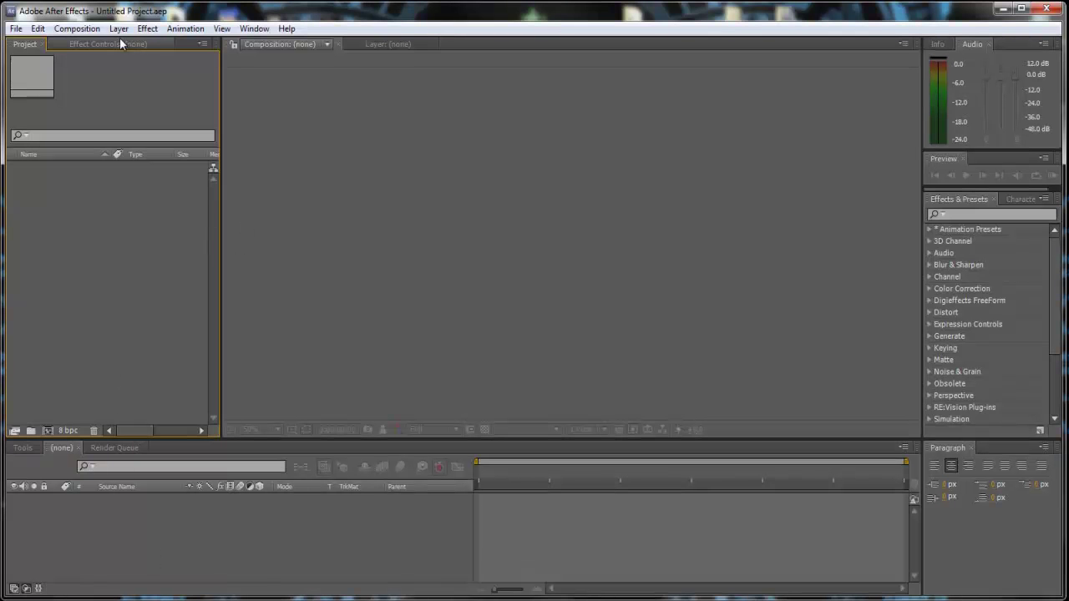
click(79, 30)
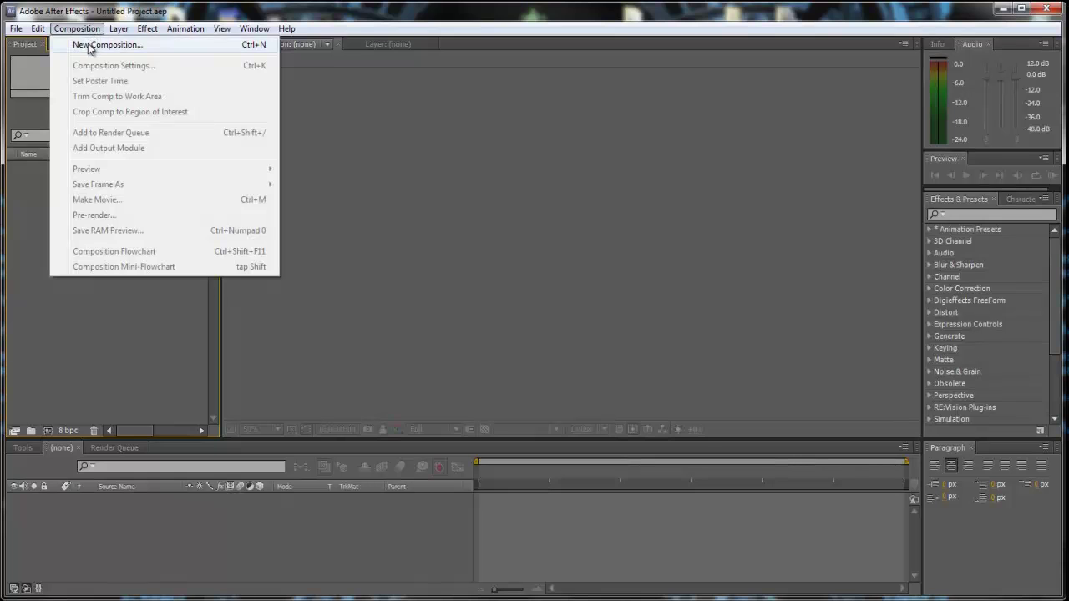
click(90, 46)
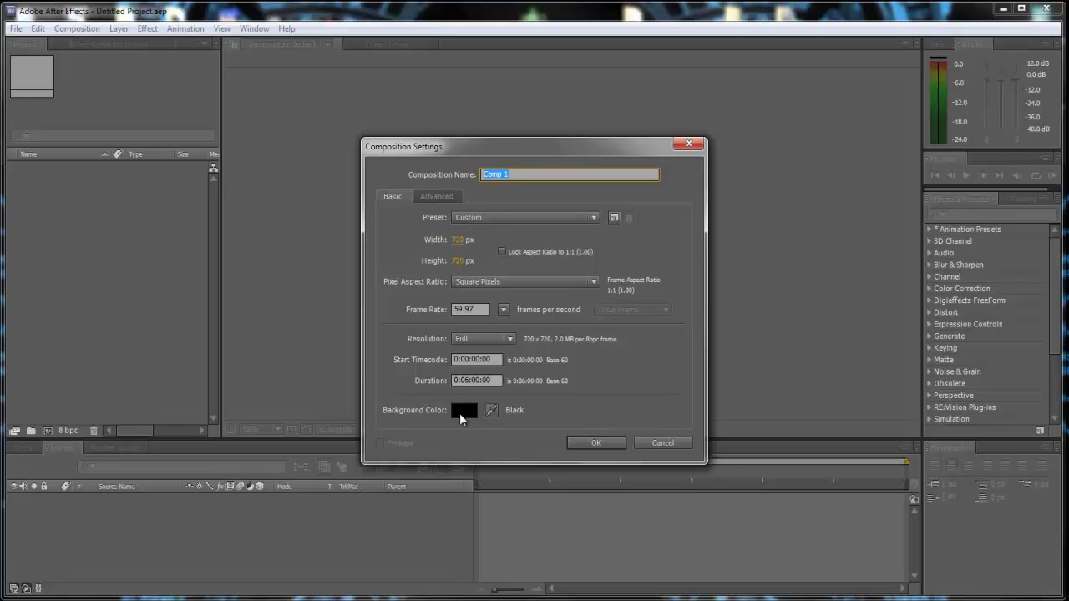
text(G)
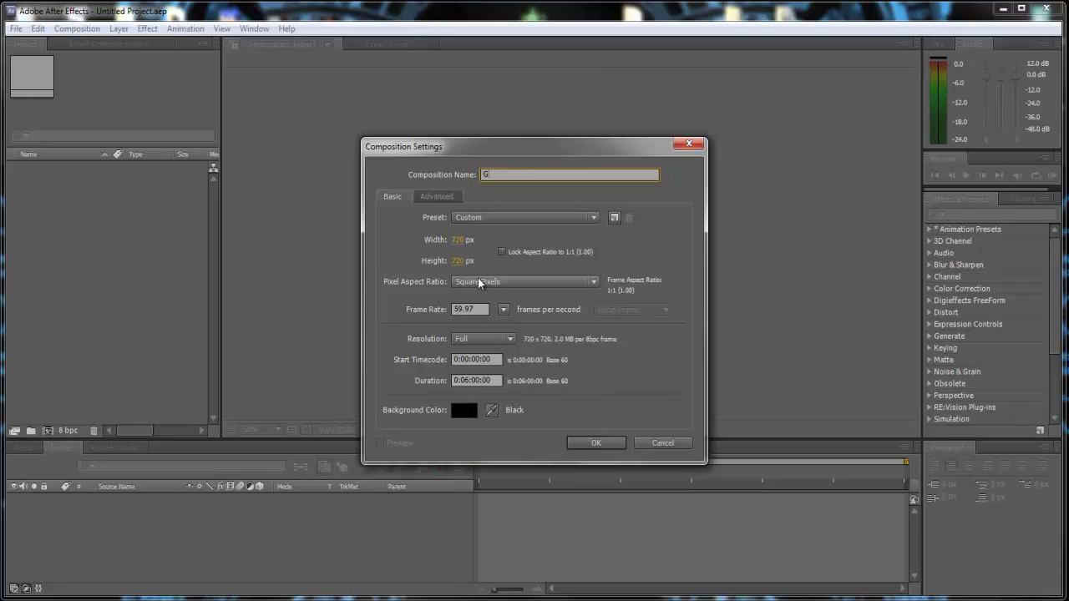
text(renade)
key(Return)
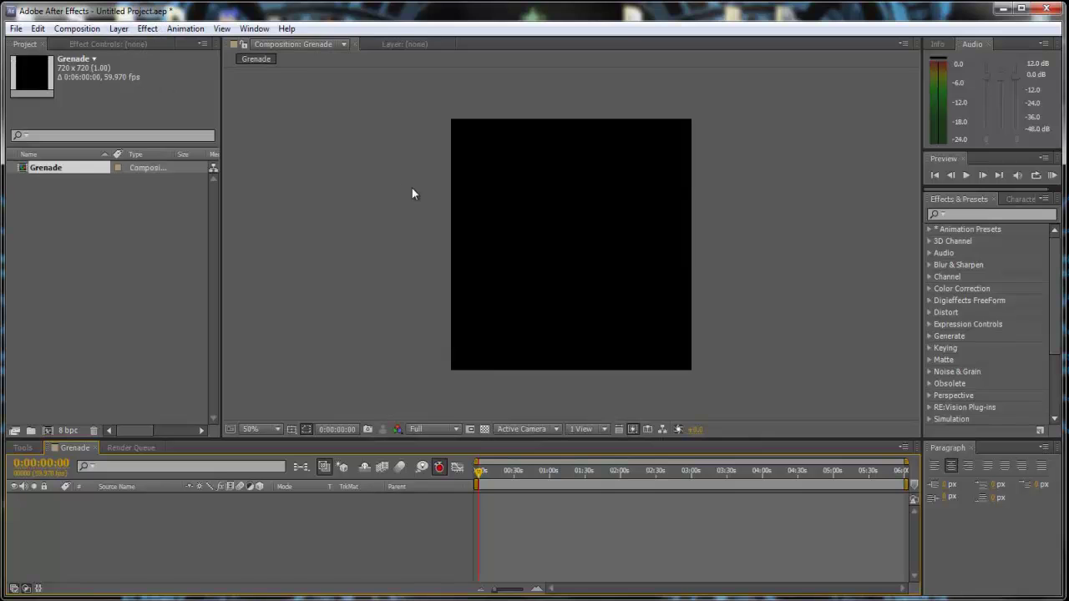
Add a white solid named HUD to the Grenade composition, filling the 720 x 720 px frame
click(535, 205)
click(119, 28)
mouse_move(322, 49)
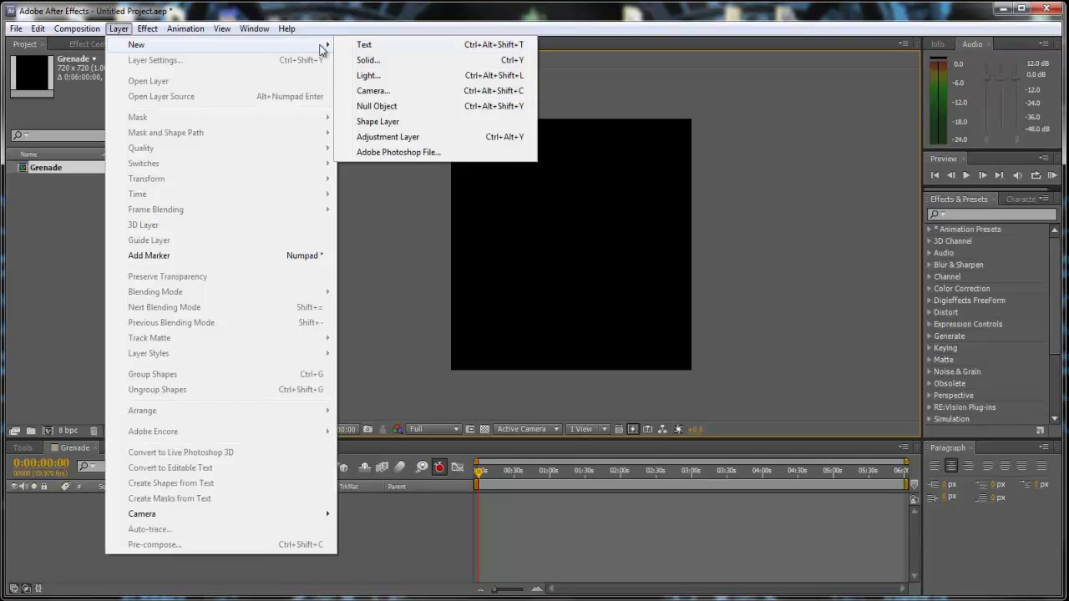
click(376, 59)
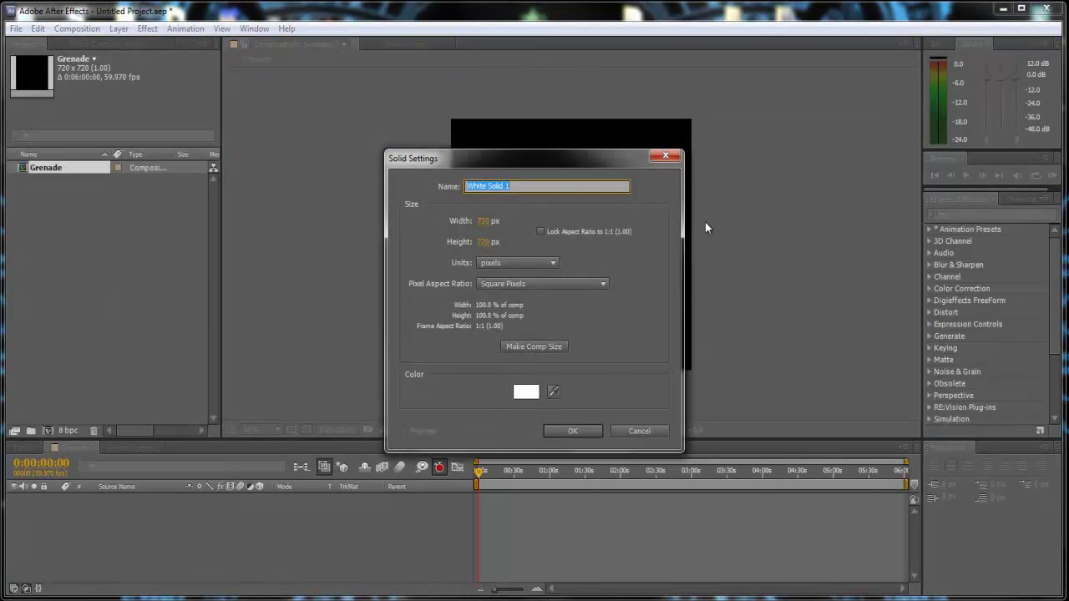
text(Gr)
click(558, 432)
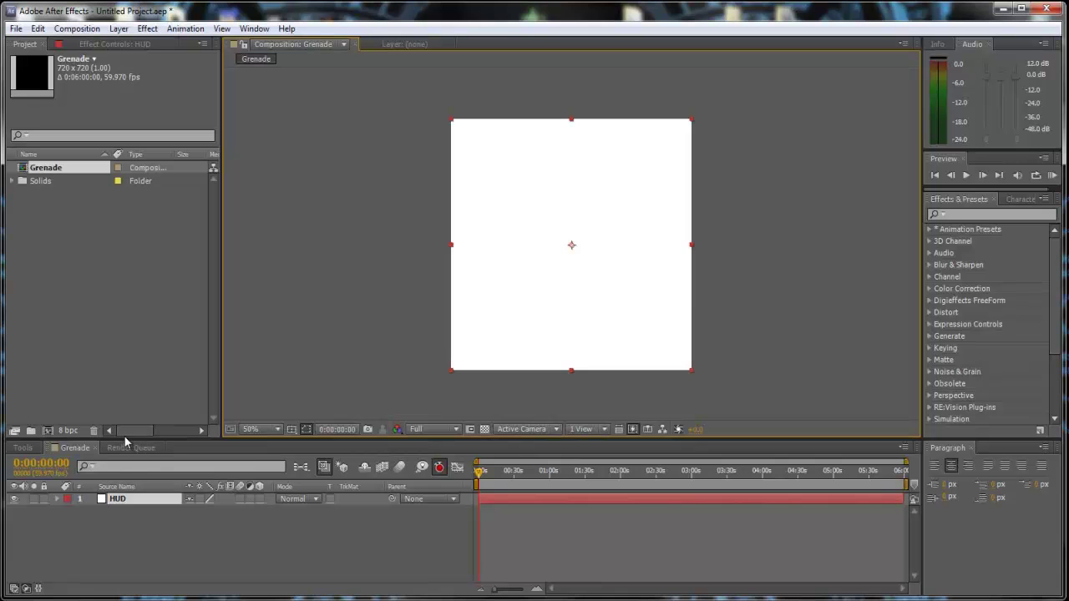
Draw a rounded rectangle mask on the HUD solid, centred and slightly inside the frame edges, in Add mode
click(23, 448)
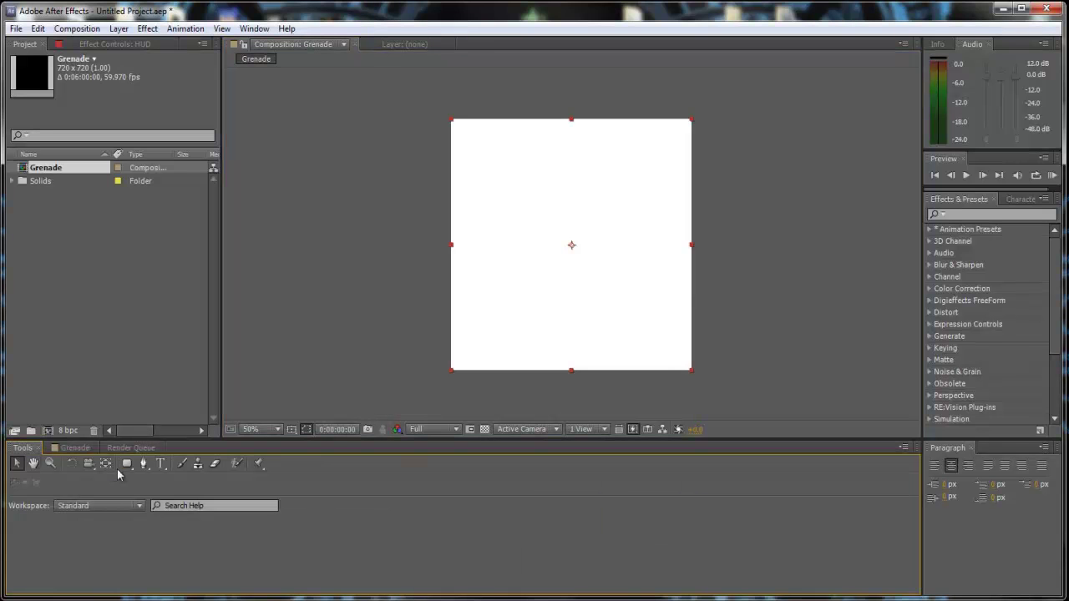
click(127, 464)
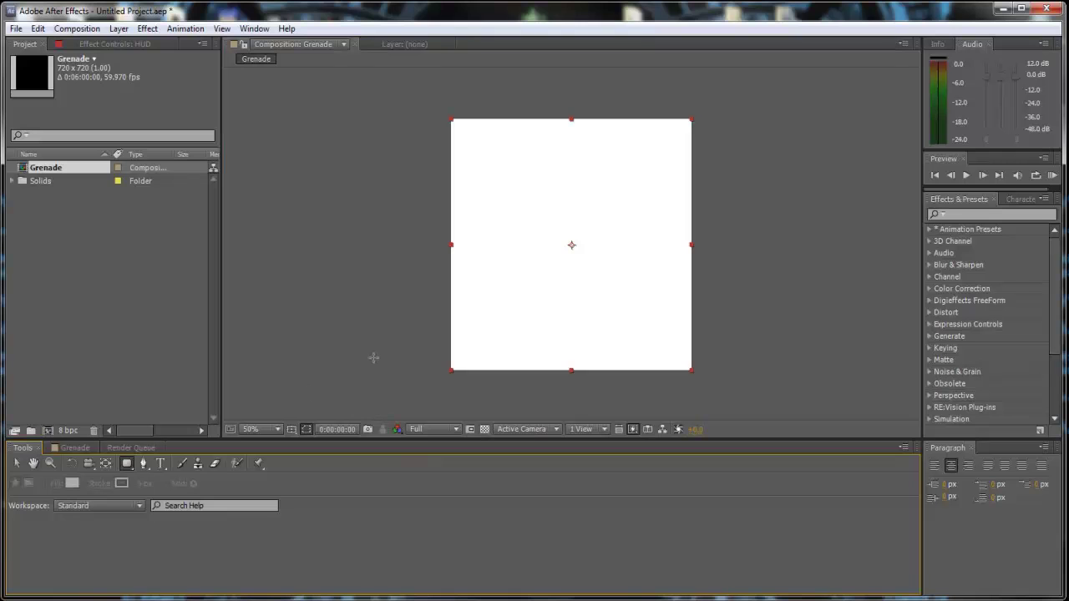
click(572, 245)
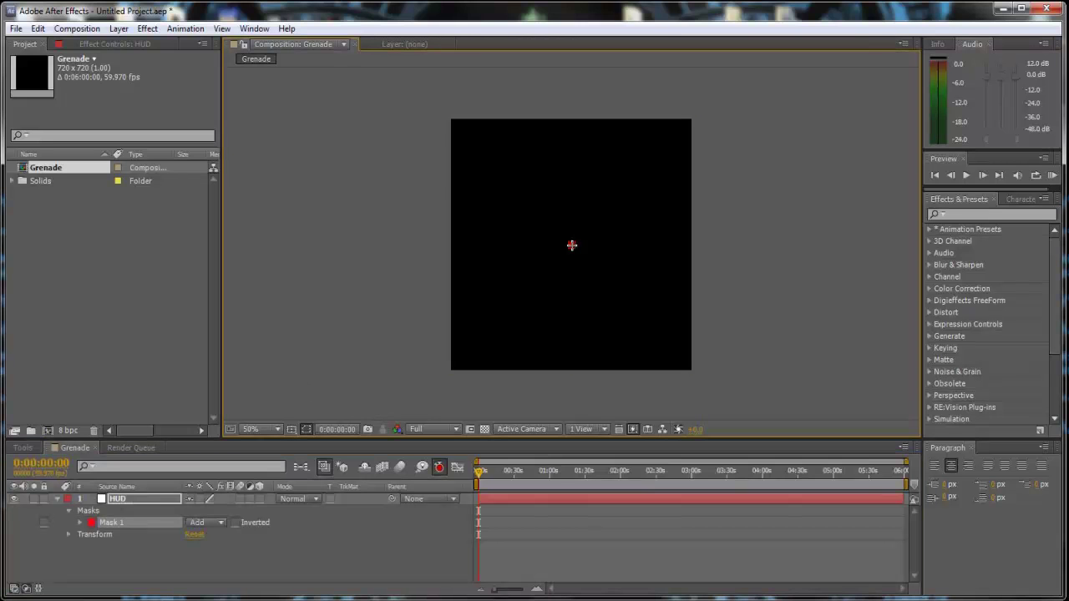
drag(570, 243, 459, 169)
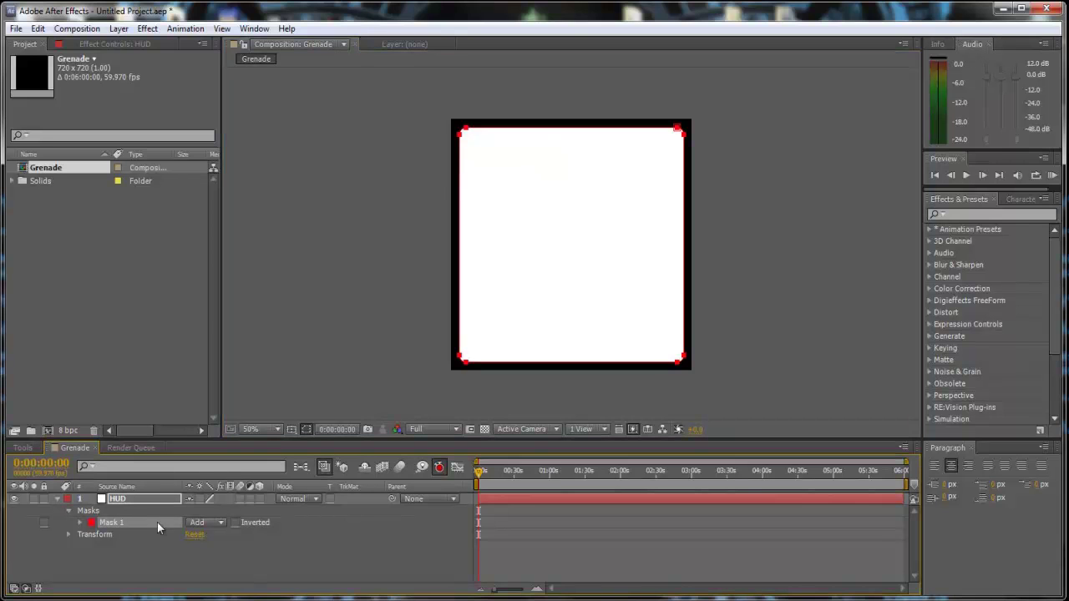
click(216, 521)
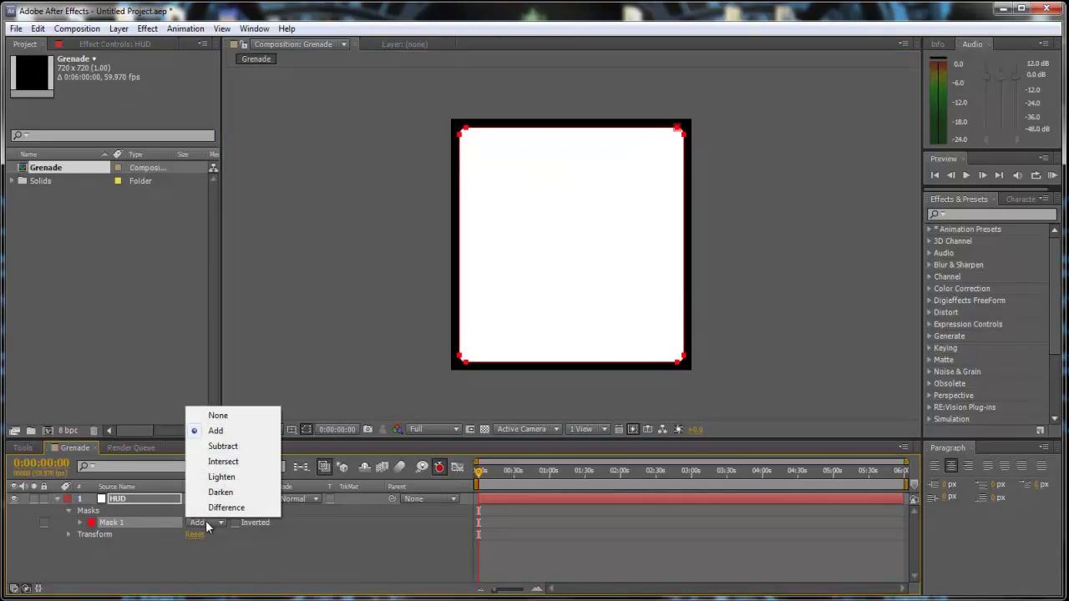
click(237, 431)
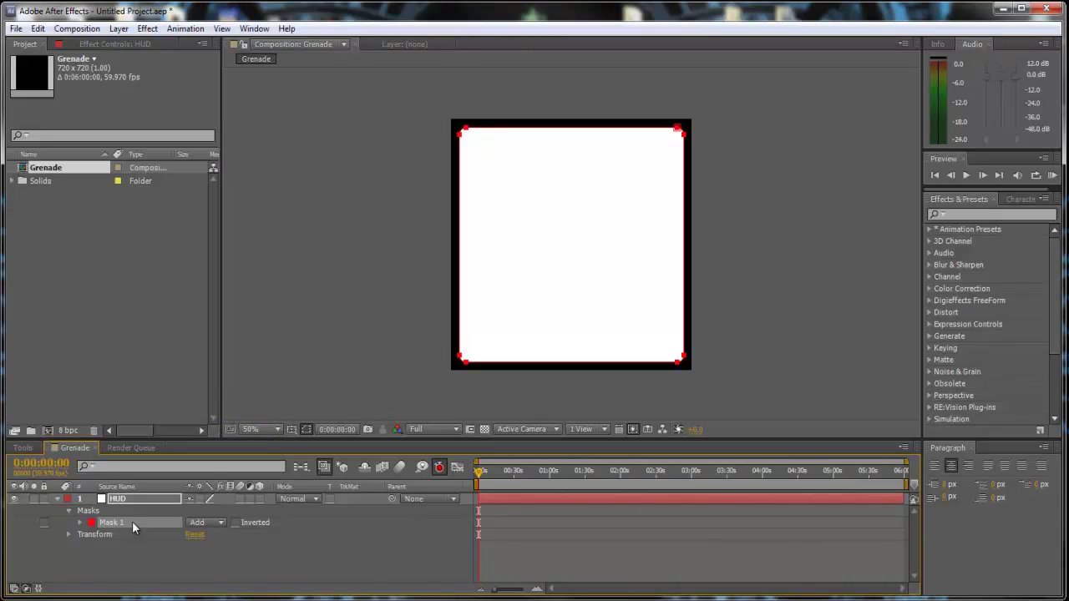
Duplicate the HUD layer's rounded rectangle mask and set the copy's mode to Subtract
key(ctrl+d)
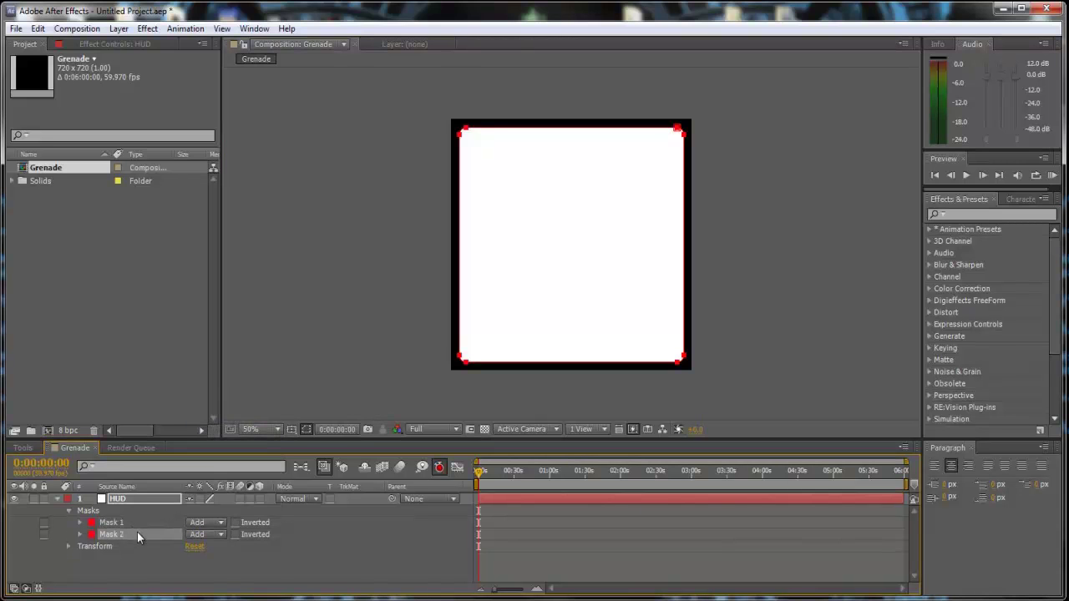
click(219, 535)
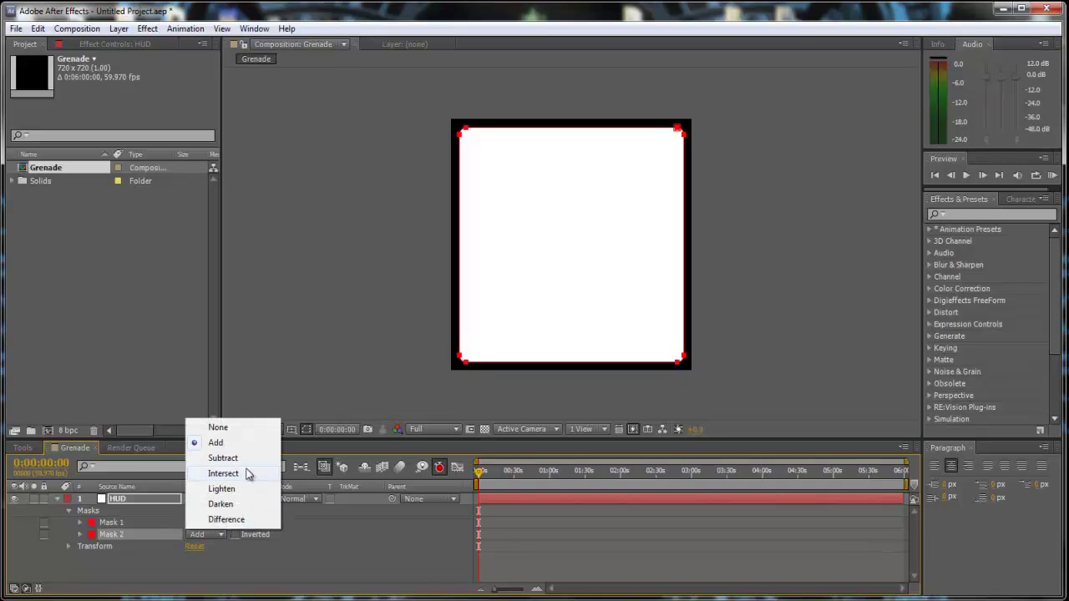
click(236, 460)
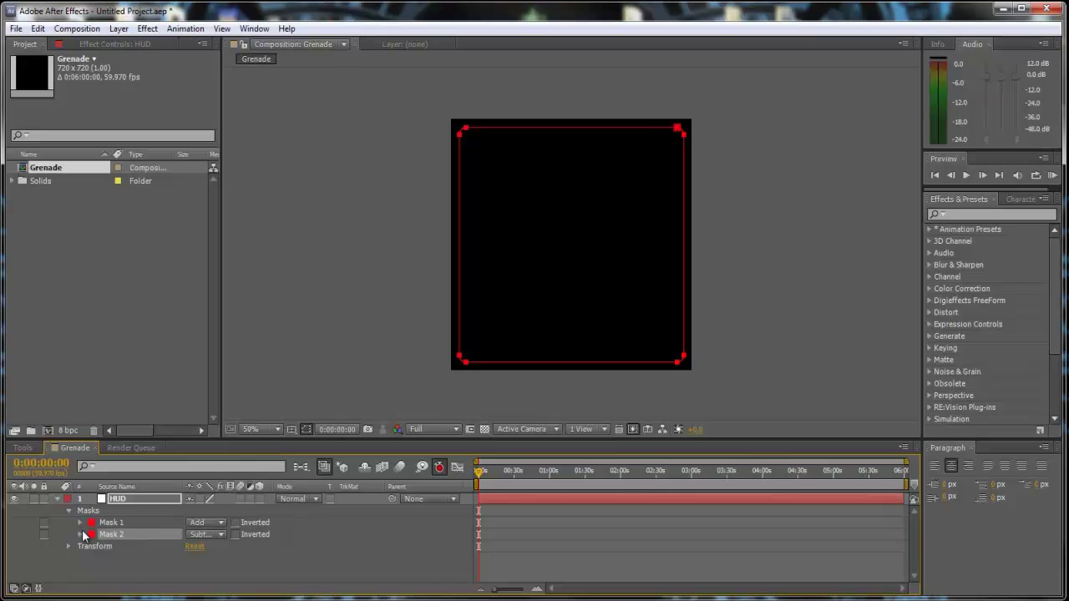
Set Mask 2's feather to 50 pixels and its expansion to -24 pixels for a soft inner border
click(80, 535)
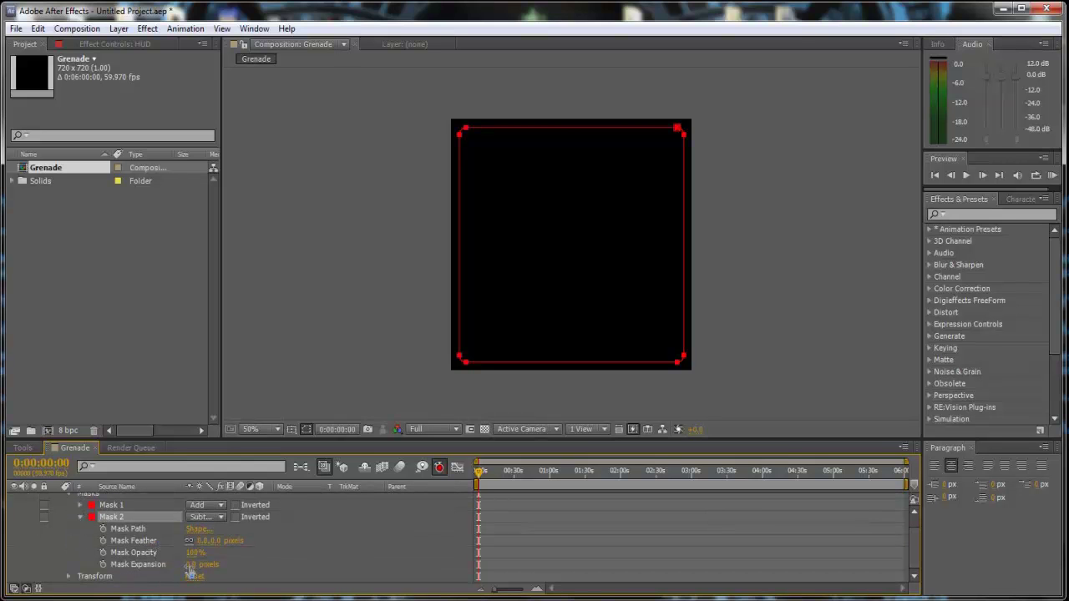
drag(200, 564, 151, 565)
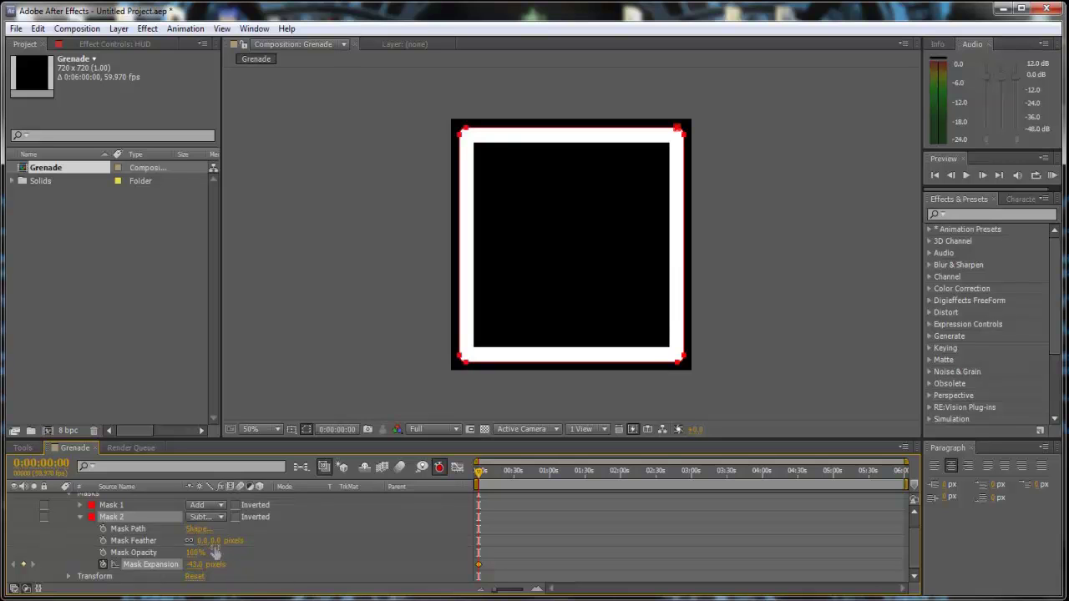
drag(208, 541, 206, 564)
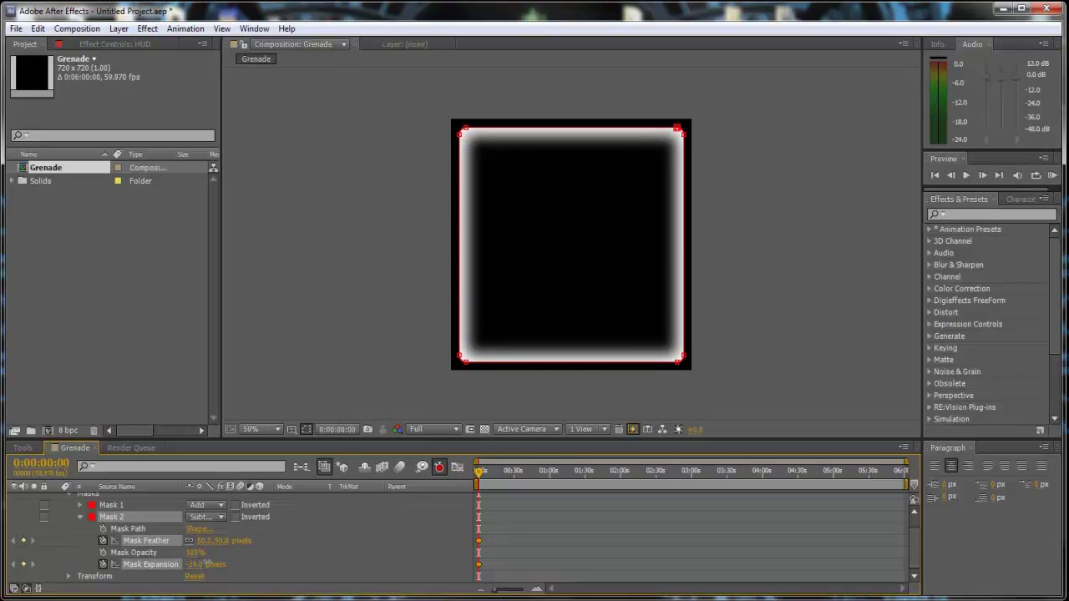
click(292, 353)
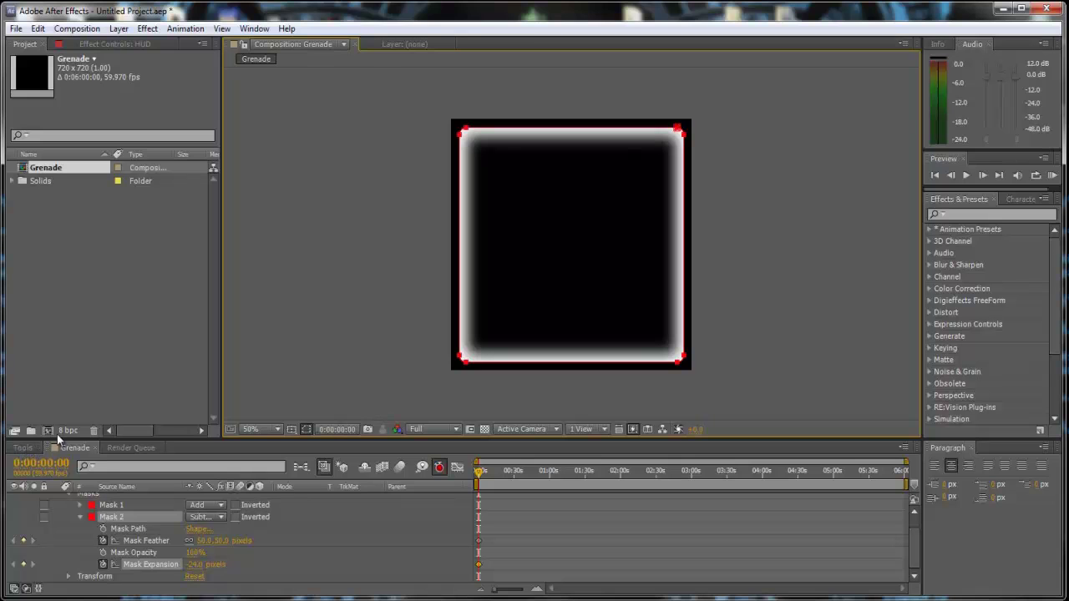
click(81, 517)
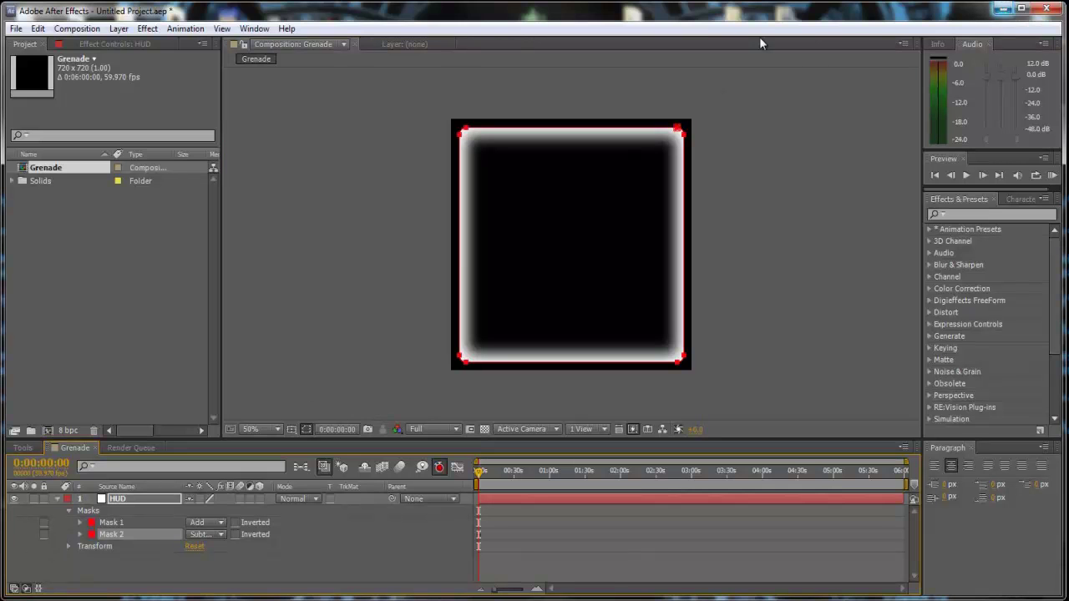
Minimize the project window and examine the rough chrome metal sheet image from the desktop in the photo viewer
click(119, 29)
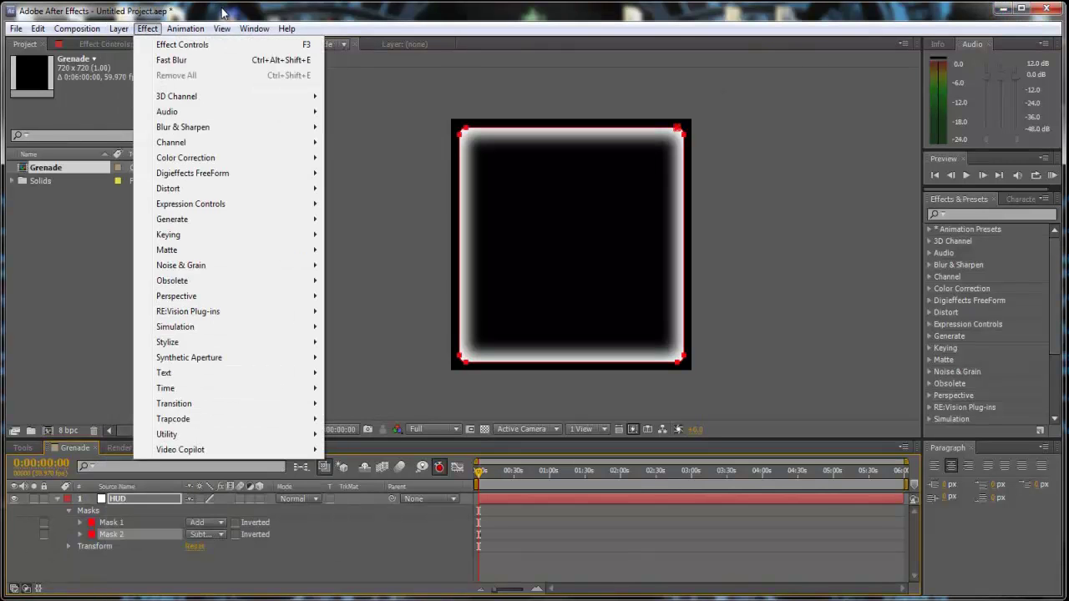
click(927, 7)
click(1002, 8)
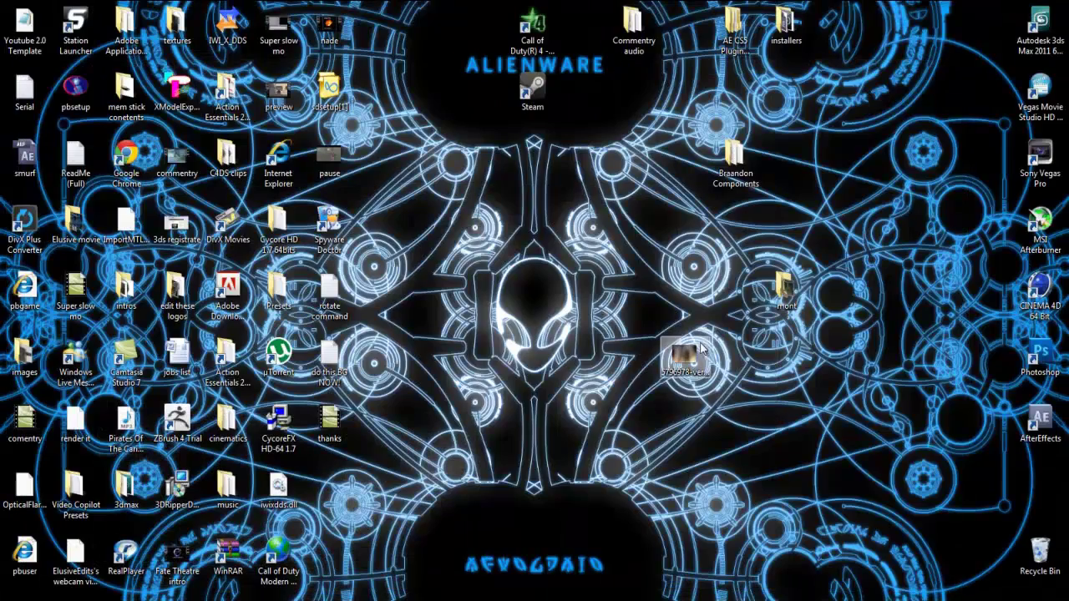
click(686, 357)
double_click(687, 357)
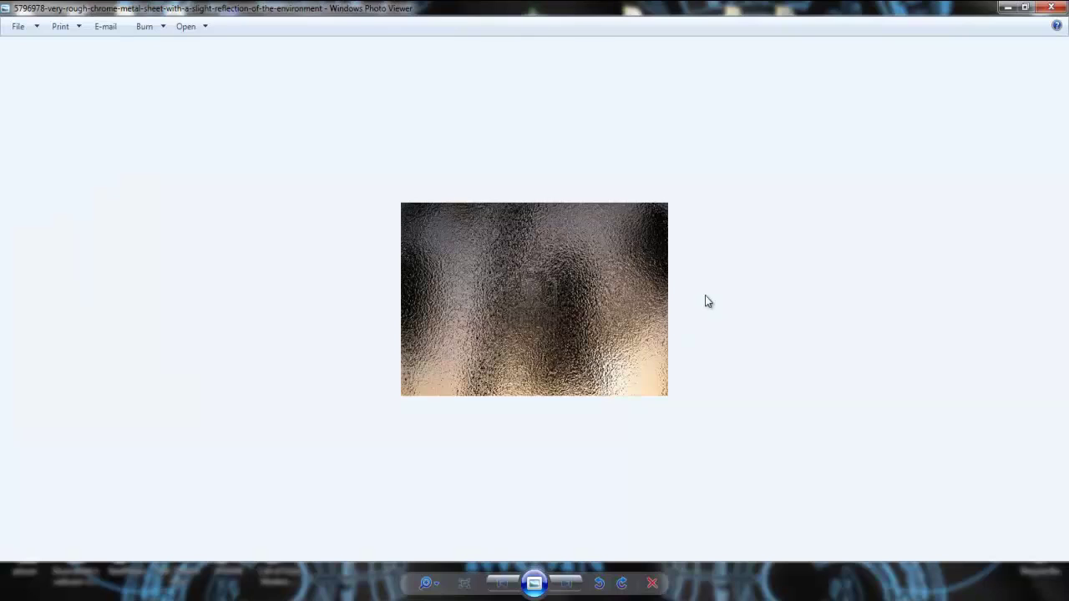
scroll(712, 286, up, 2)
scroll(712, 286, down, 2)
click(1052, 6)
Import the rough chrome metal JPEG as a layer above HUD and enlarge it from its centre to cover most of the frame
drag(683, 357, 89, 248)
drag(53, 170, 135, 494)
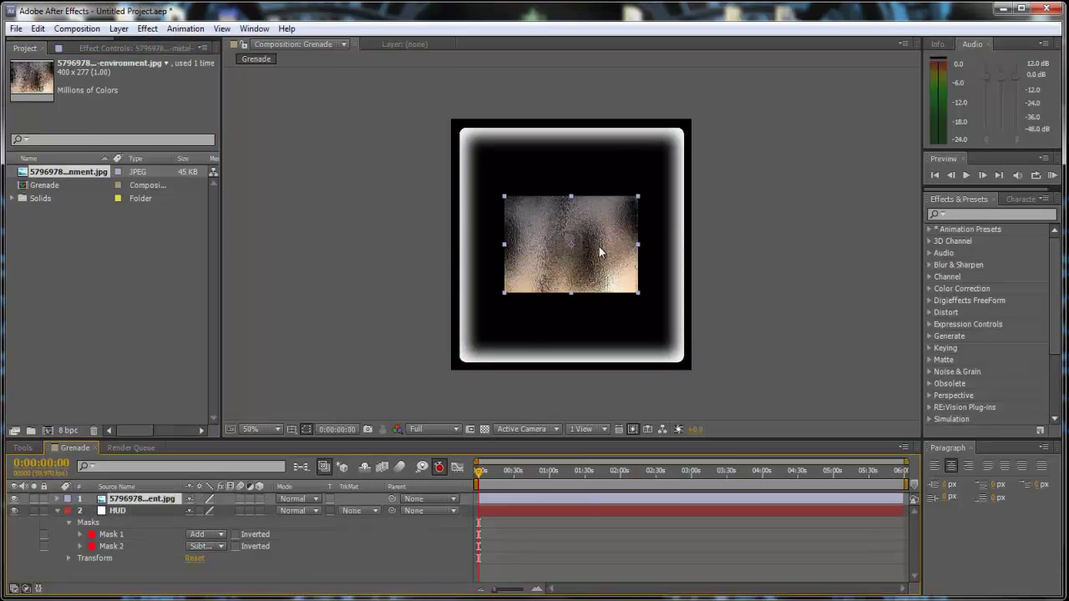
drag(636, 197, 665, 177)
drag(729, 183, 869, 135)
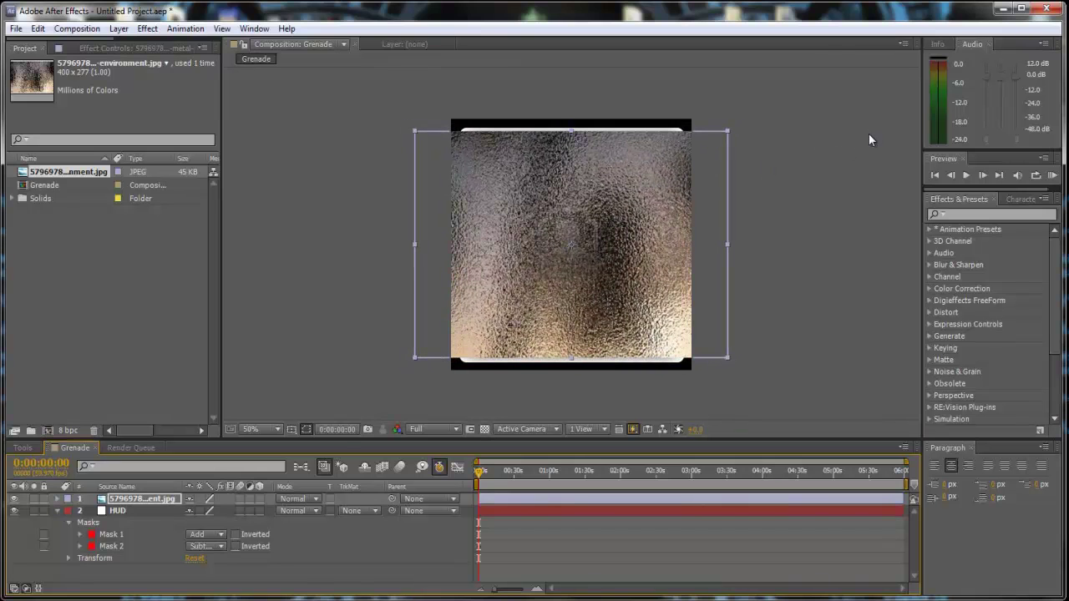
Apply the CC Sphere effect to the metal texture layer, then shrink the layer and move it slightly below the frame's centre
click(965, 214)
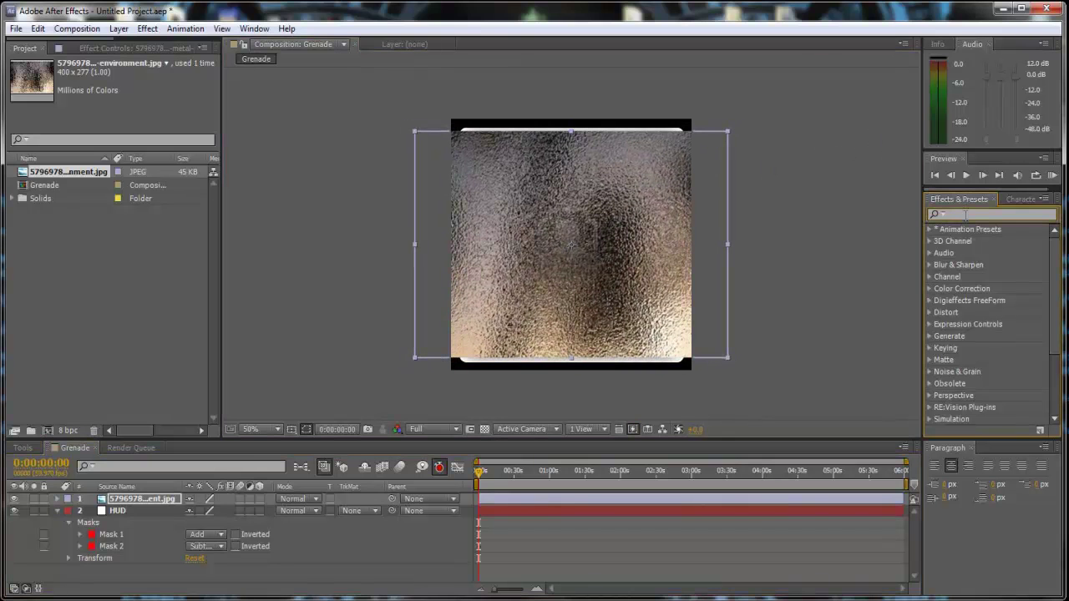
text(sphere)
click(976, 244)
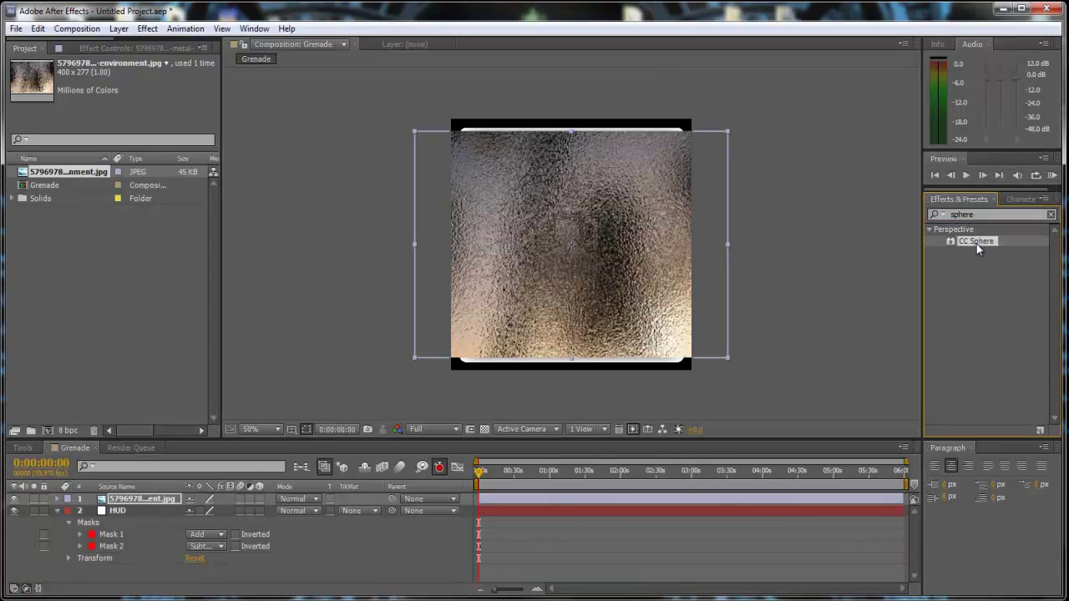
drag(977, 242, 631, 210)
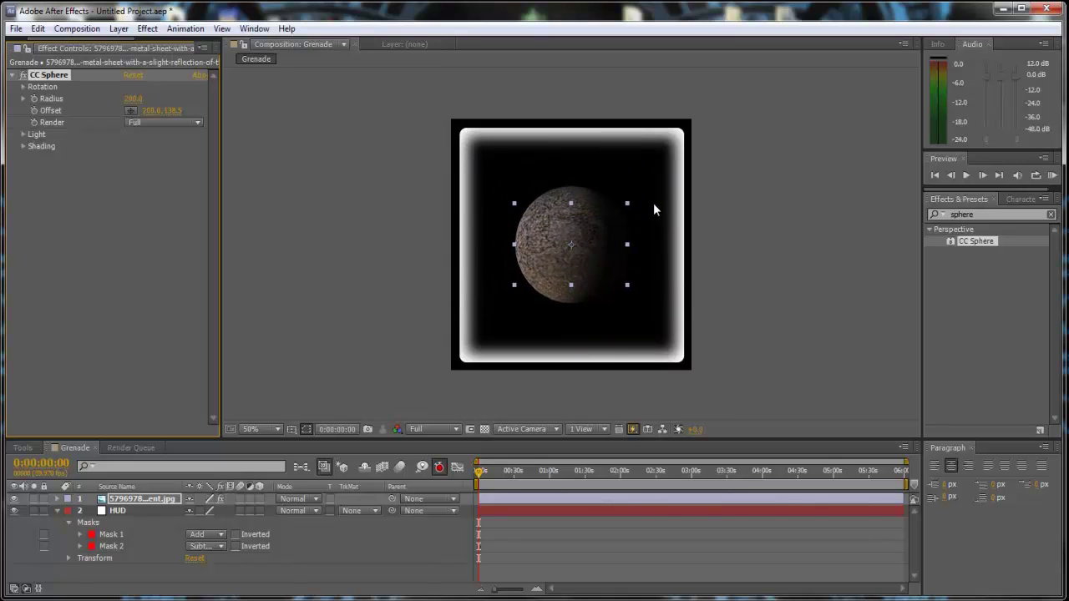
drag(608, 226, 608, 246)
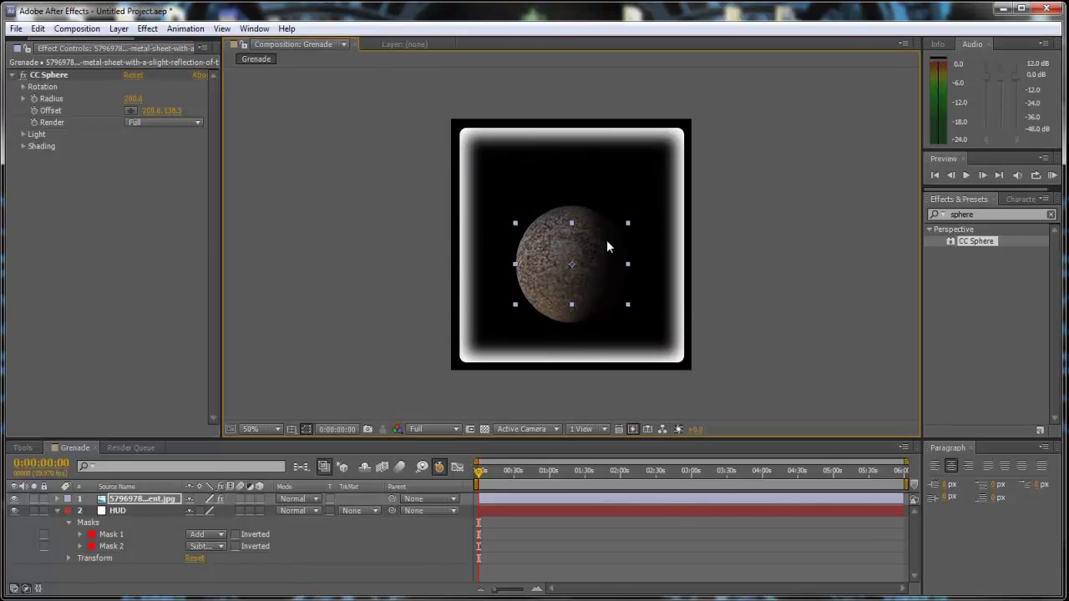
Apply the Curves colour correction effect to the metal texture layer
click(343, 145)
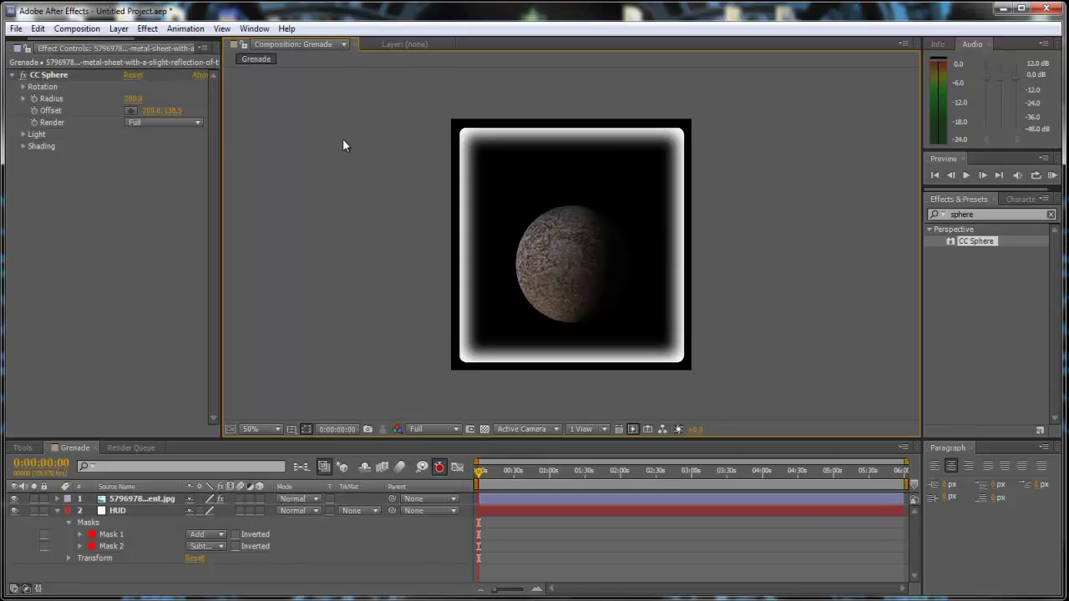
click(138, 499)
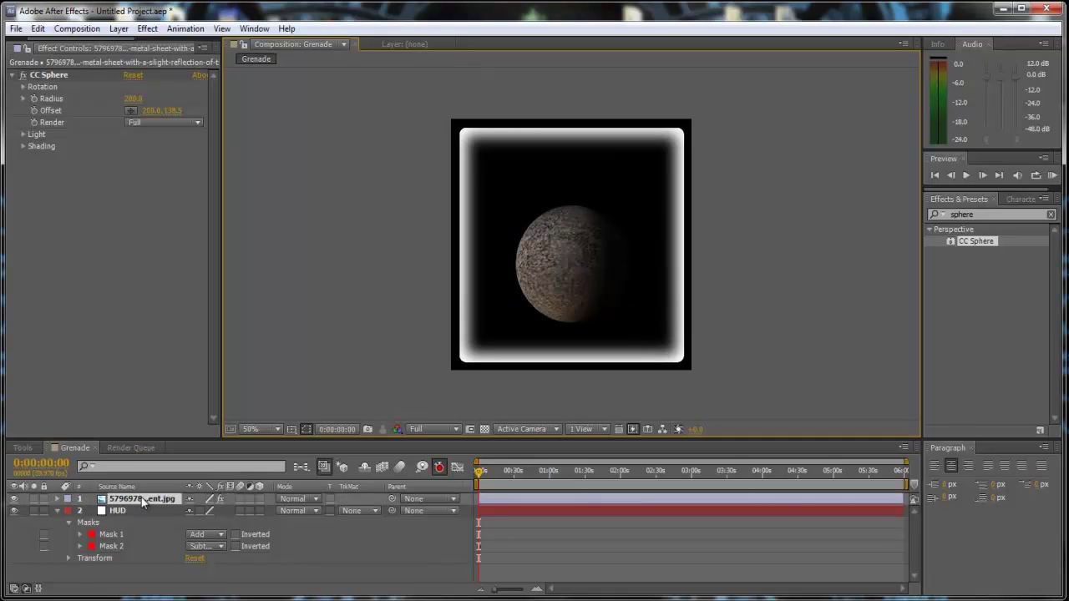
click(147, 28)
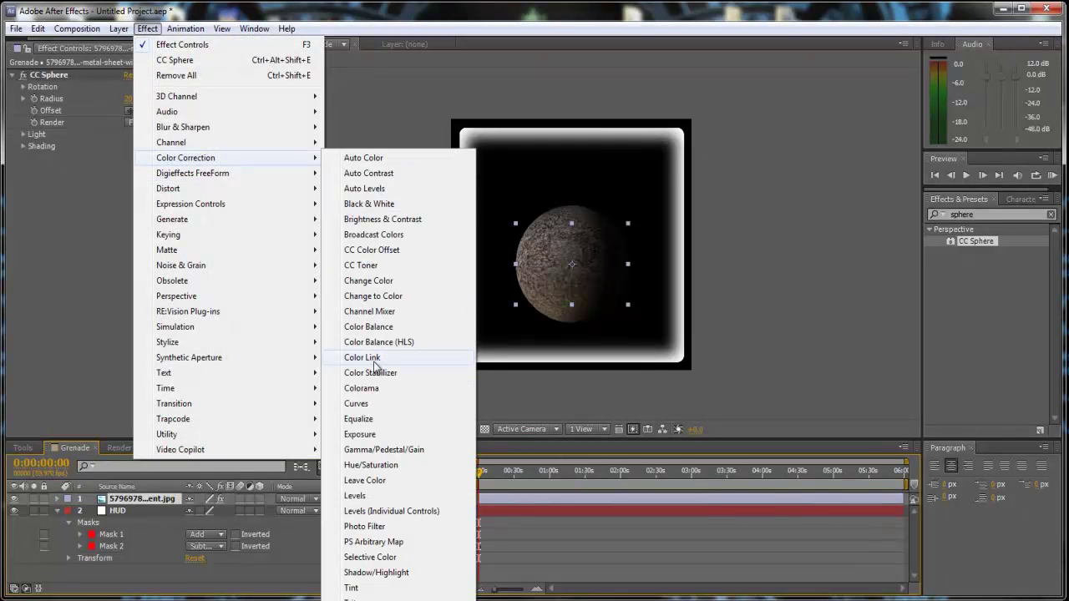
click(380, 403)
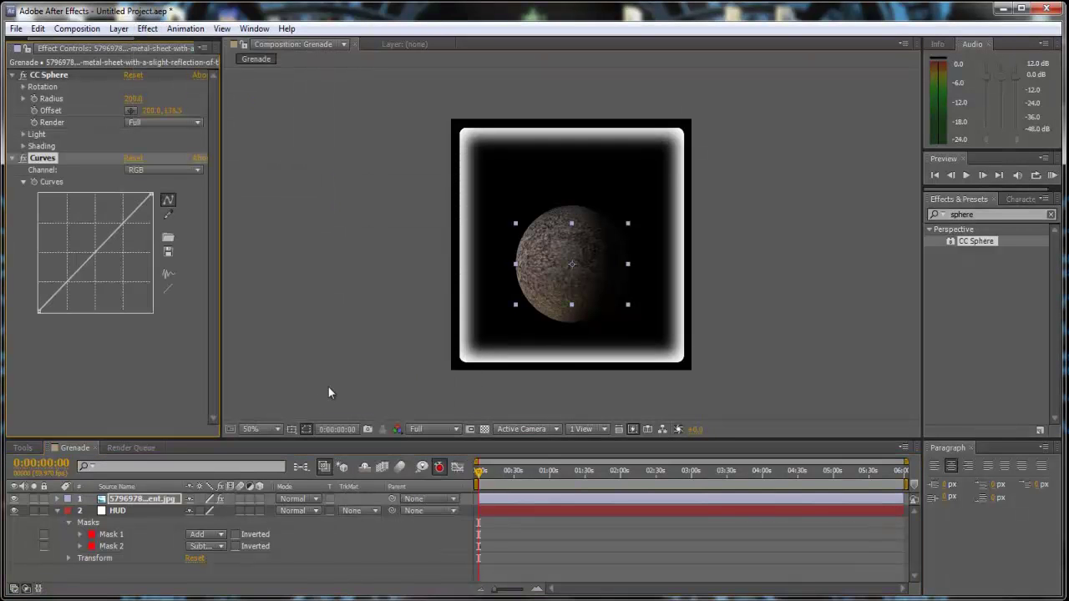
In Curves, shape the green channel with raised highlights and pull the red channel's curve down to tint the sphere green
click(159, 171)
click(172, 216)
drag(123, 226, 113, 228)
mouse_move(55, 270)
mouse_down()
mouse_move(72, 258)
mouse_move(58, 276)
mouse_move(68, 289)
mouse_up()
click(155, 170)
click(152, 198)
drag(100, 254, 76, 292)
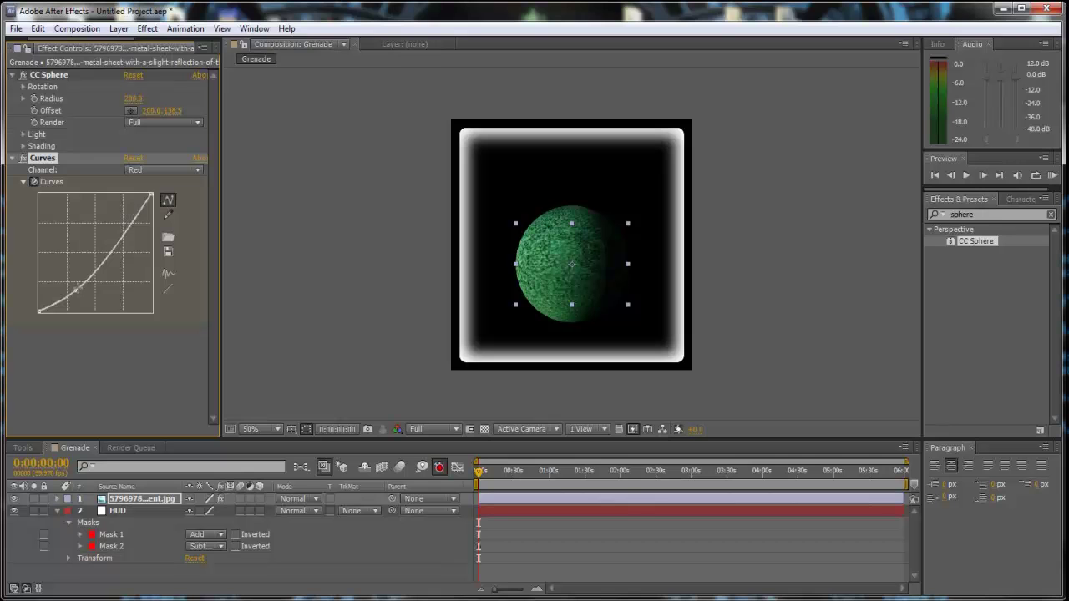
Adjust the blue channel's curve, then fine-tune the lower part of the red channel's curve
click(155, 170)
click(155, 231)
drag(102, 248, 153, 179)
click(154, 172)
click(153, 203)
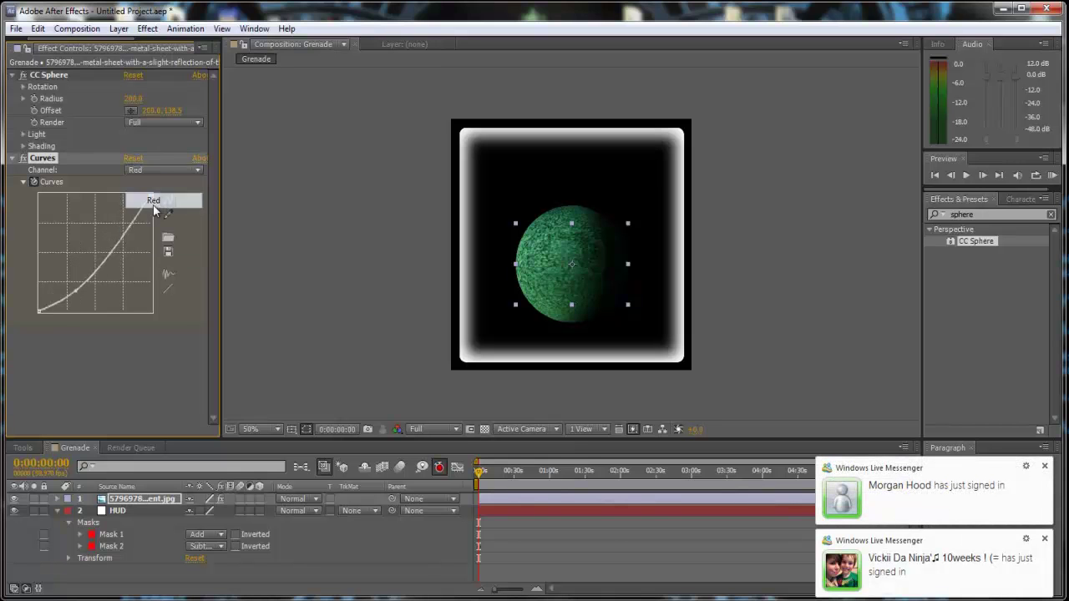
drag(76, 294, 67, 288)
Shape the RGB curve into an S by raising highlights and lowering shadows for more contrast, then collapse the Curves effect
click(170, 172)
click(163, 185)
mouse_move(121, 227)
mouse_down()
mouse_move(117, 209)
mouse_move(122, 233)
mouse_up()
drag(75, 276, 69, 289)
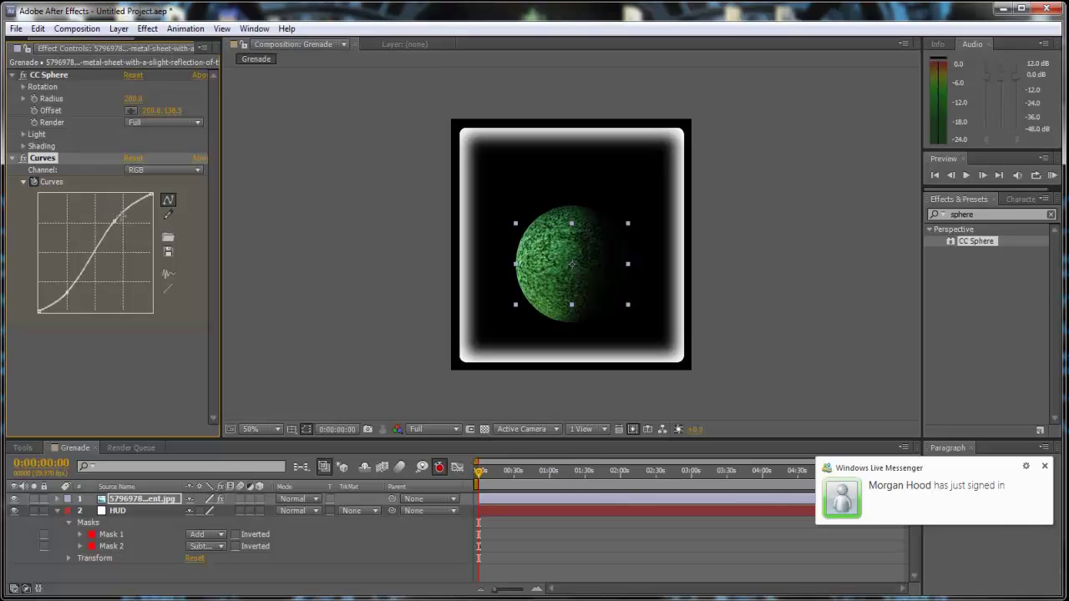
drag(116, 227, 111, 220)
click(96, 383)
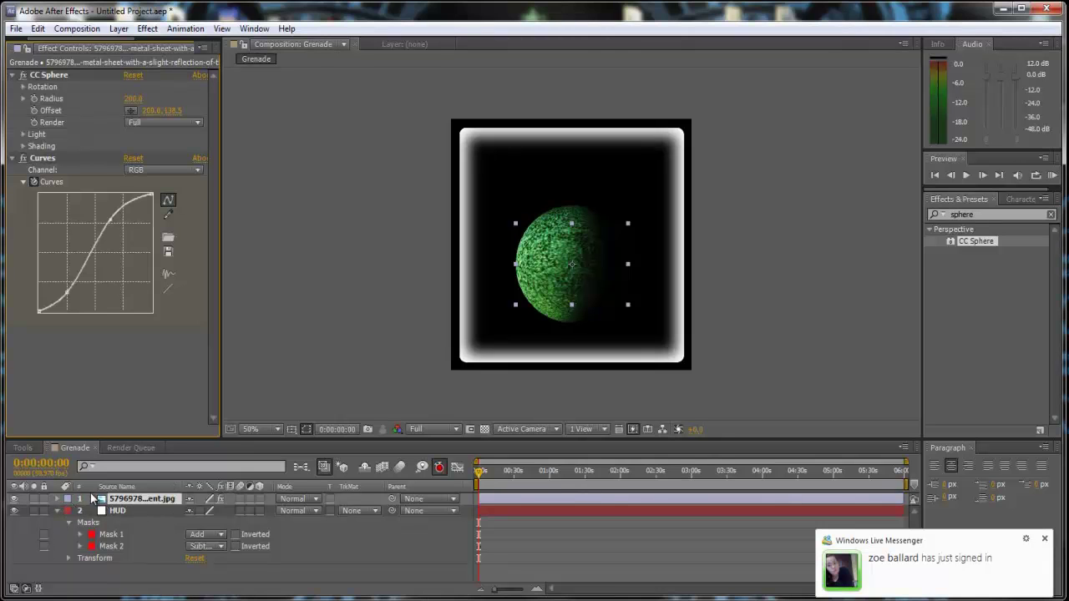
click(12, 158)
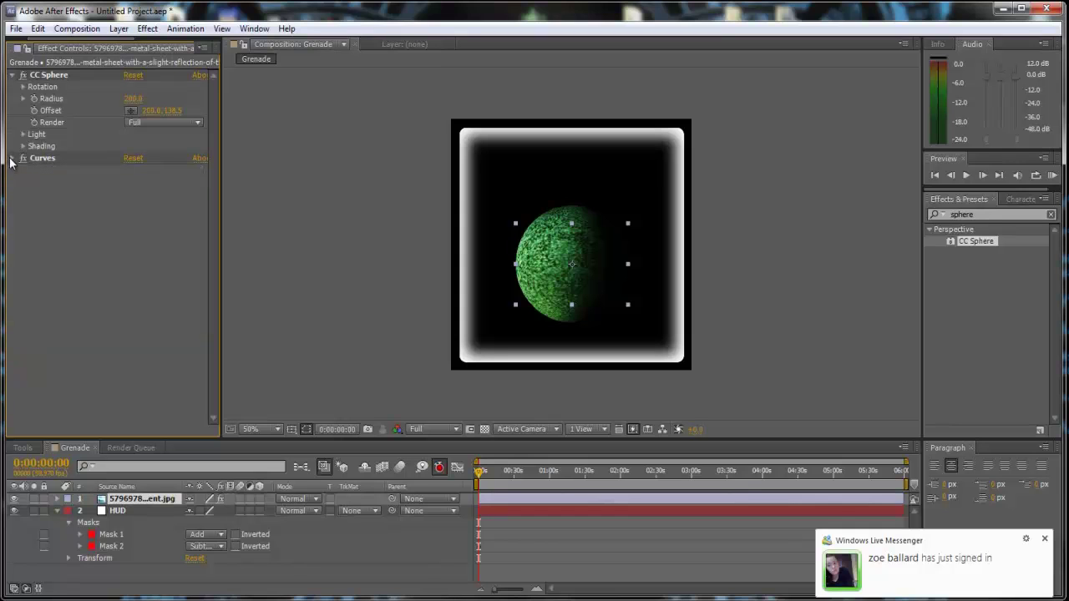
Reveal CC Sphere's rotation properties, then copy the whole spin expression from the rotate command note in Notepad and return to After Effects
click(23, 87)
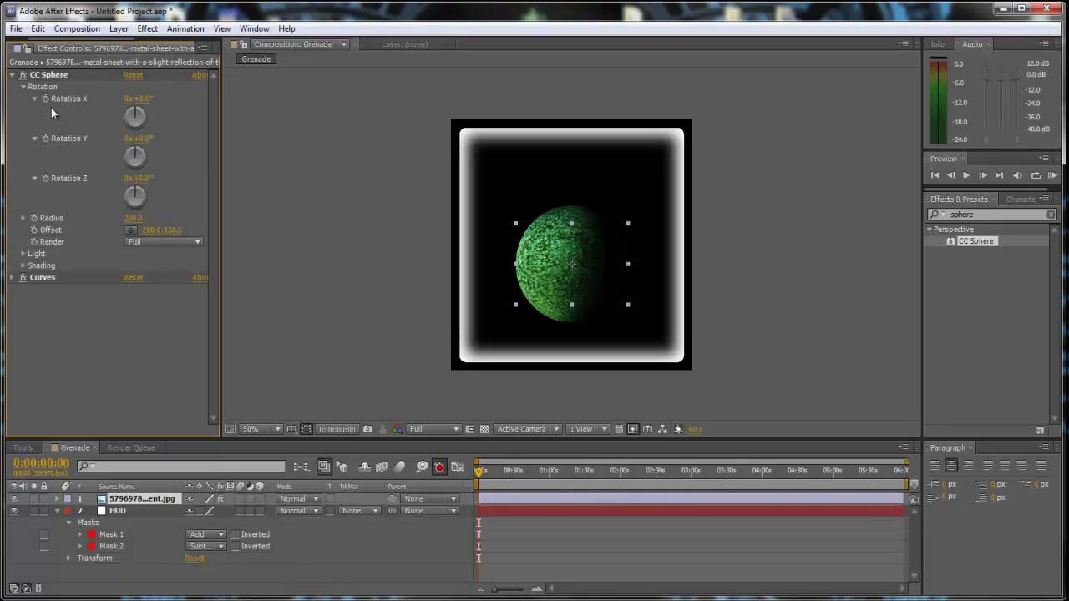
drag(478, 478, 438, 474)
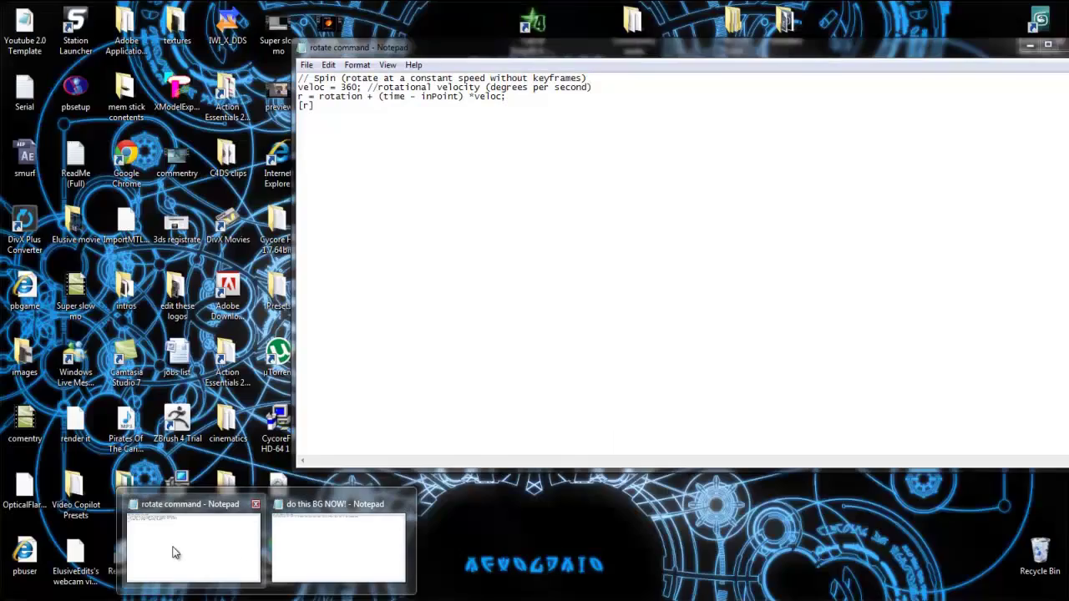
click(192, 551)
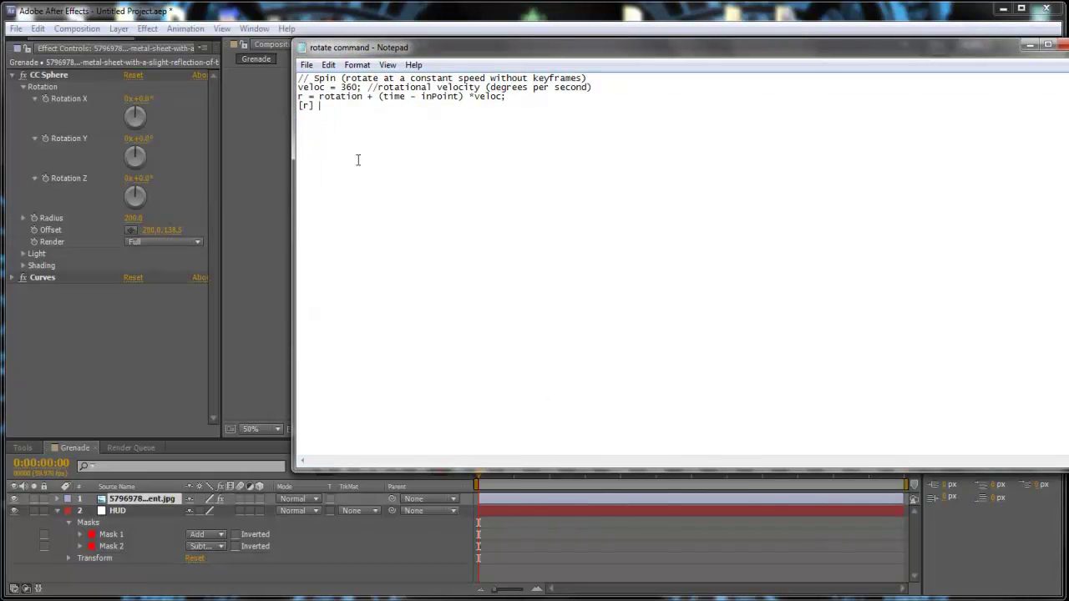
drag(329, 109, 281, 69)
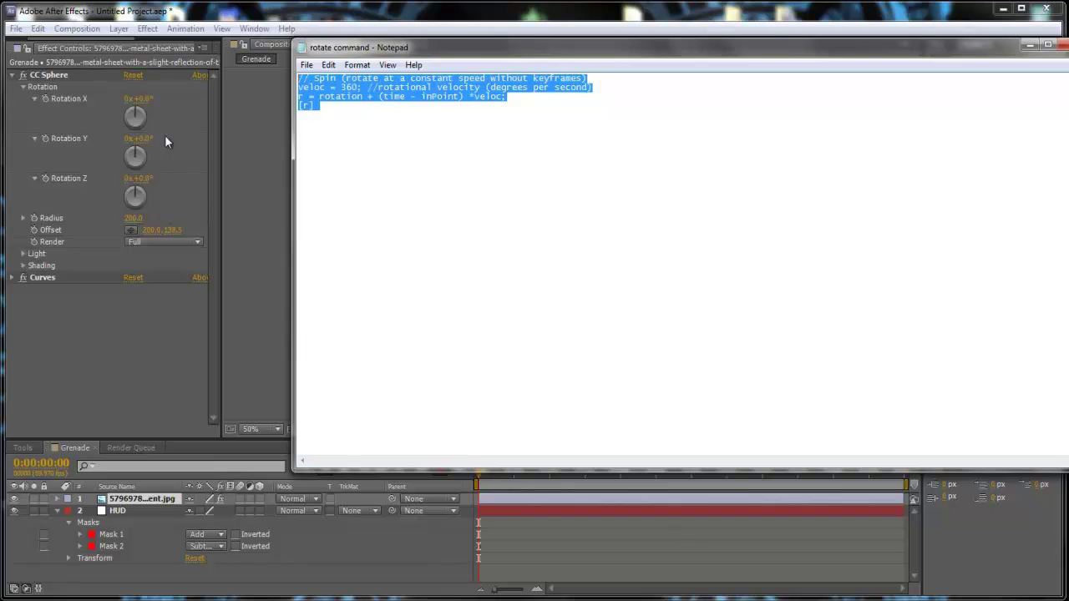
click(161, 358)
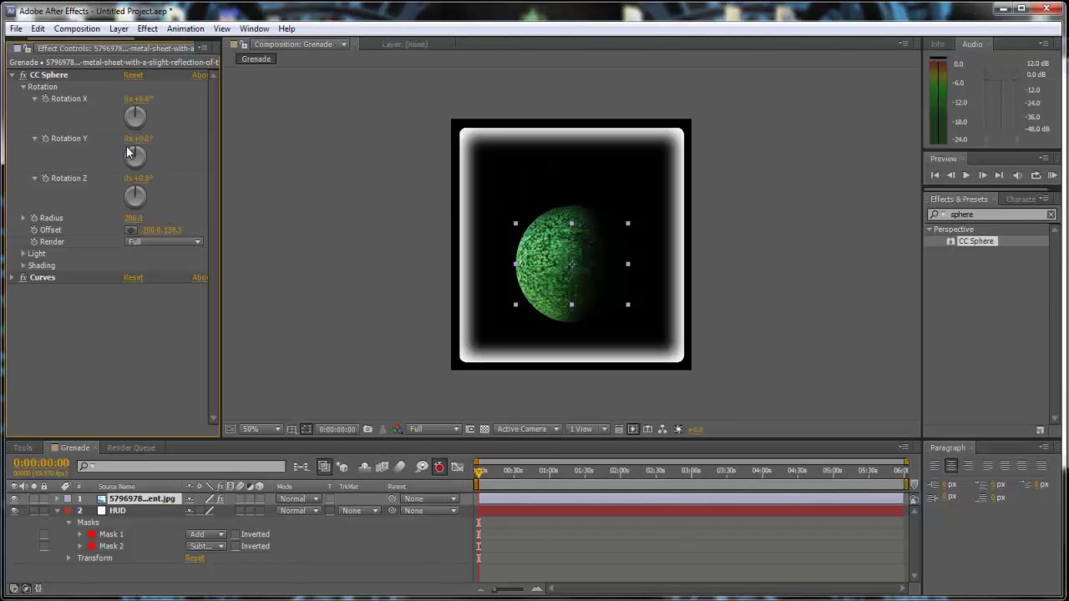
Add the copied constant-speed spin expression to CC Sphere's Rotation X and scrub the timeline to check it
alt+click(45, 99)
text(//Spin (rotate at a constant speed without keyframes))
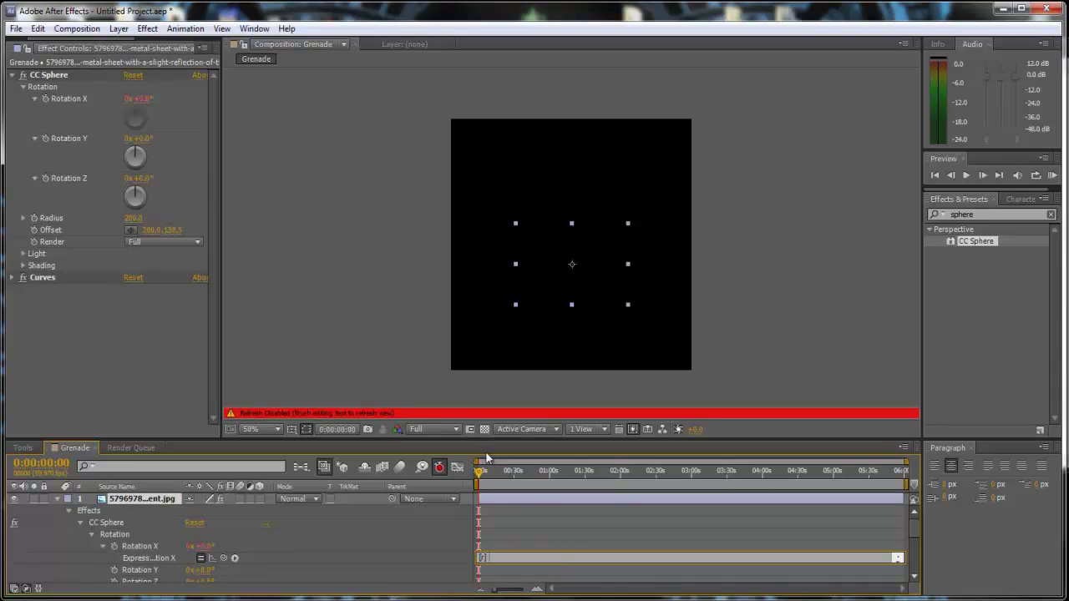
click(329, 371)
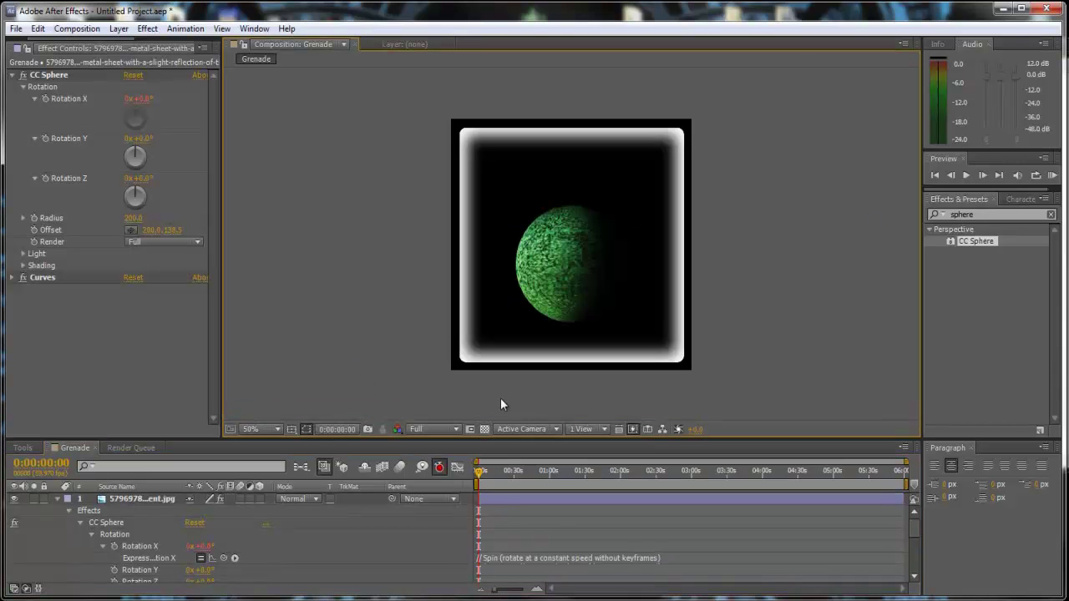
drag(478, 472, 441, 469)
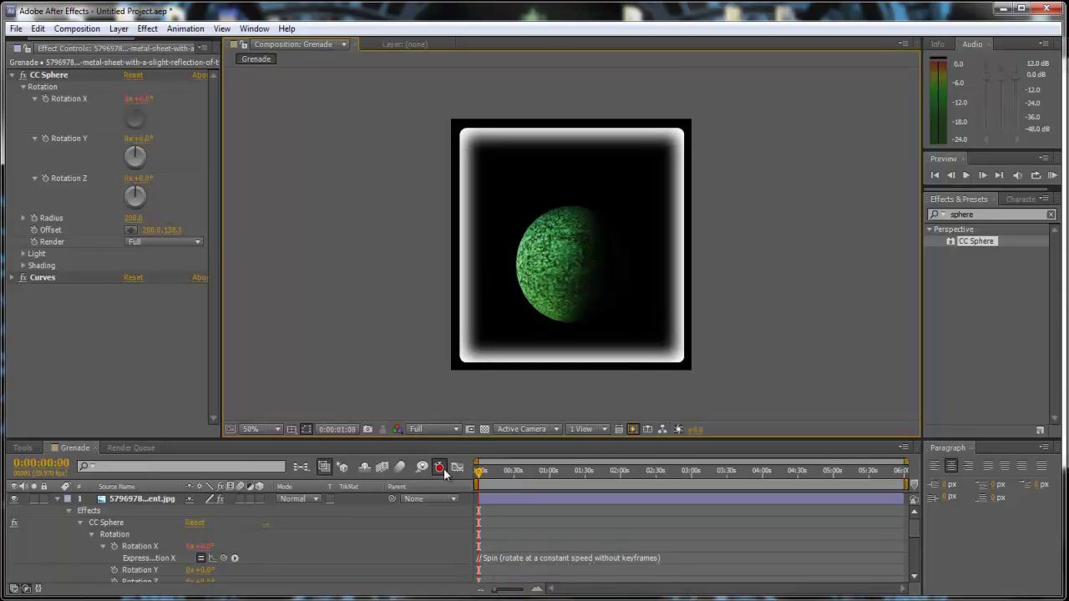
Set veloc to 45 in the Rotation X expression and scrub the timeline to check the spin
scroll(511, 518, down, 2)
click(540, 524)
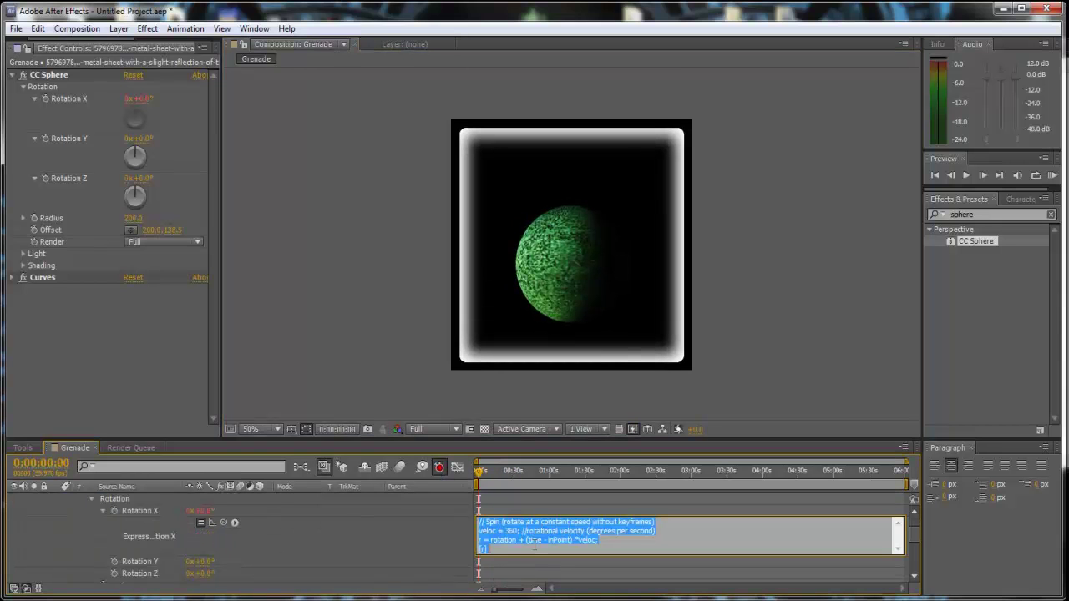
click(520, 531)
key(BackSpace)
key(BackSpace)
key(BackSpace)
text(45)
click(111, 375)
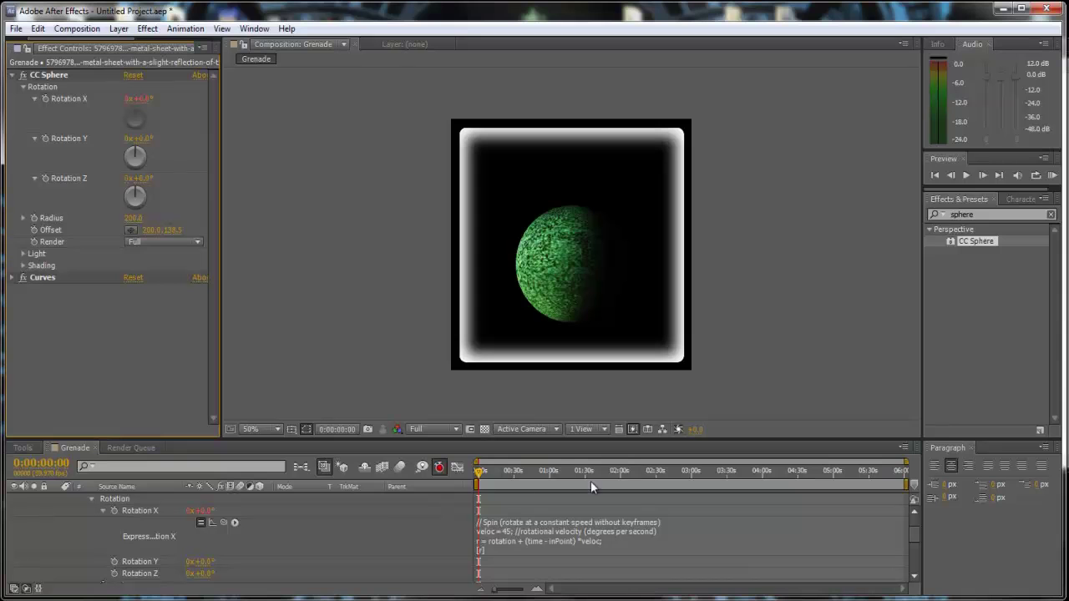
drag(479, 473, 444, 469)
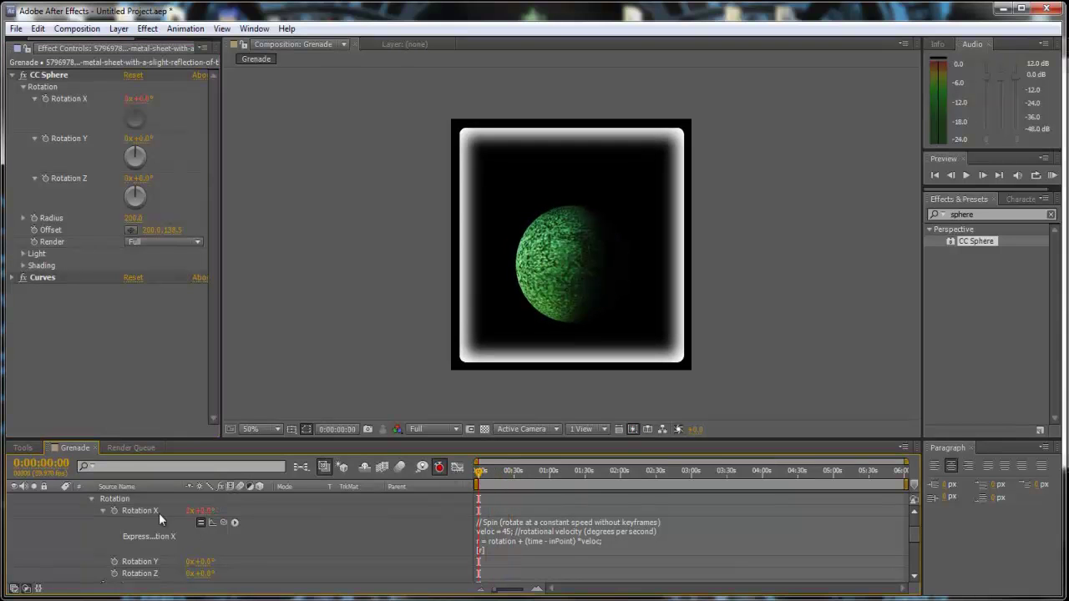
Collapse the Rotation X expression and turn the metal texture layer into a 3D layer
click(103, 510)
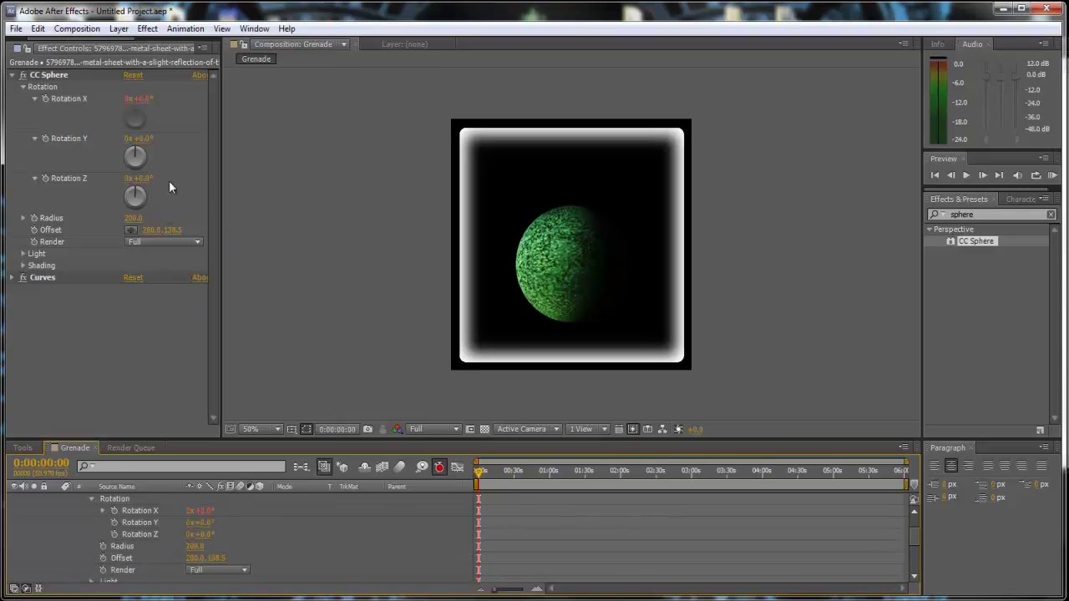
scroll(235, 537, up, 2)
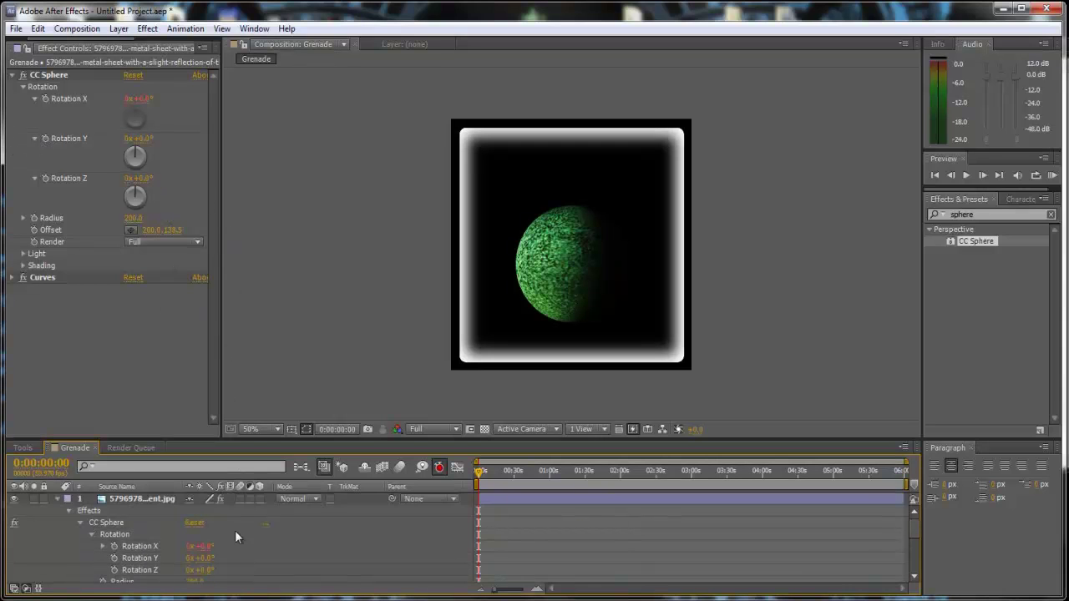
click(259, 499)
Add the copied spin expression to CC Sphere's Rotation Y and set its veloc to 20
alt+click(45, 138)
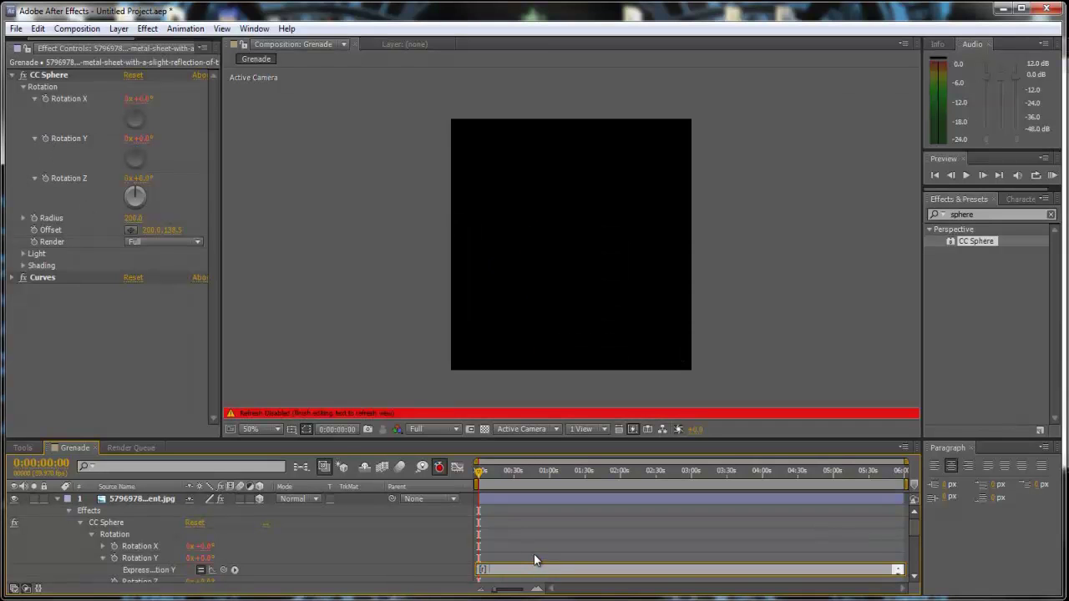
click(335, 399)
click(547, 569)
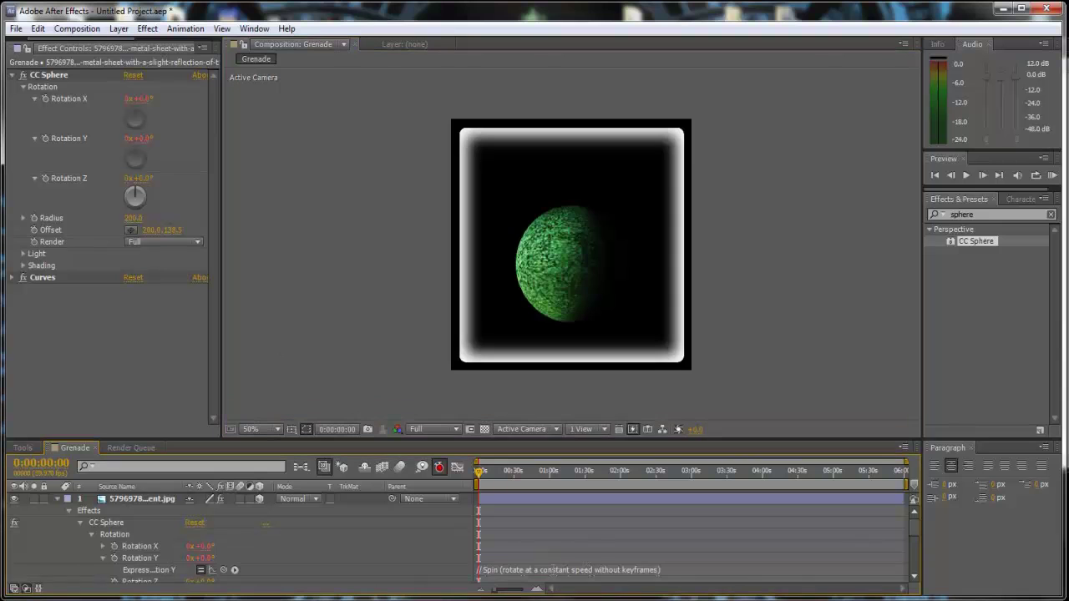
click(544, 569)
key(Down)
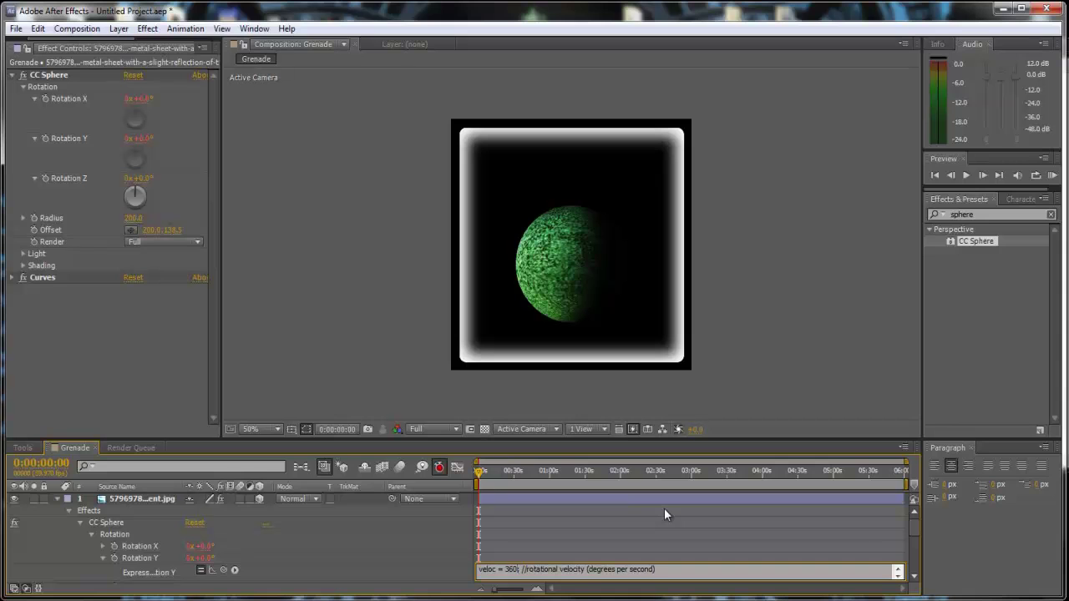
key(BackSpace)
key(BackSpace)
key(BackSpace)
text(20)
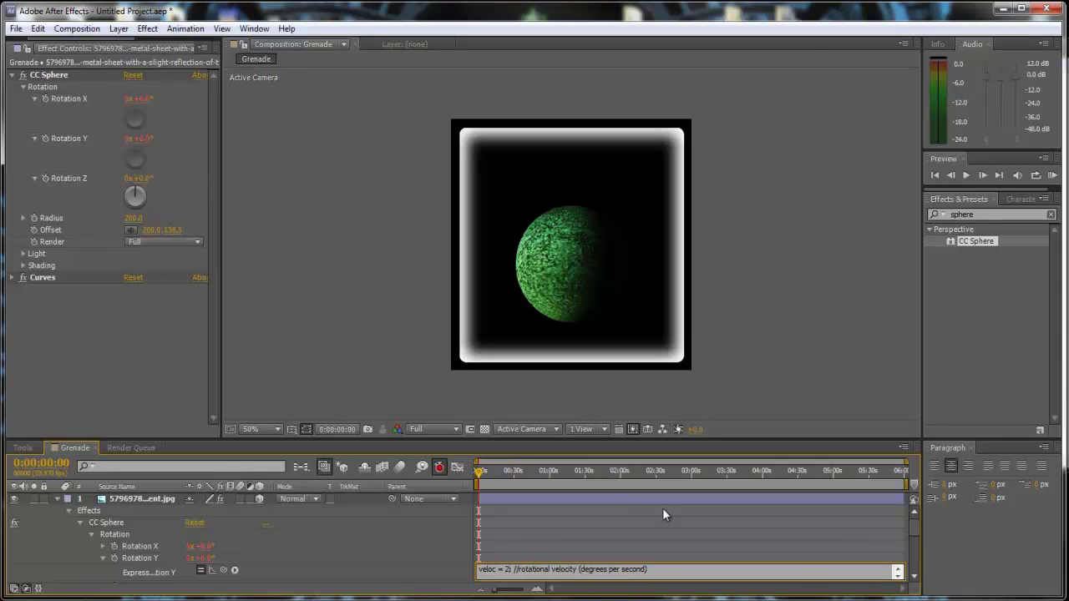
click(124, 370)
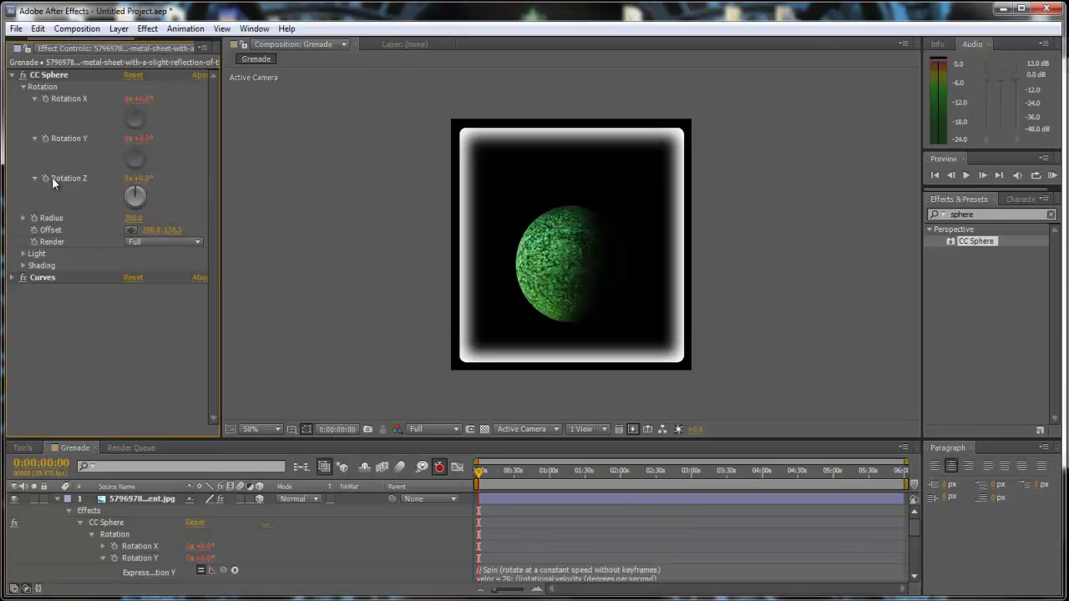
Replace the default expression on CC Sphere's Rotation Z with the copied spin expression
alt+click(46, 178)
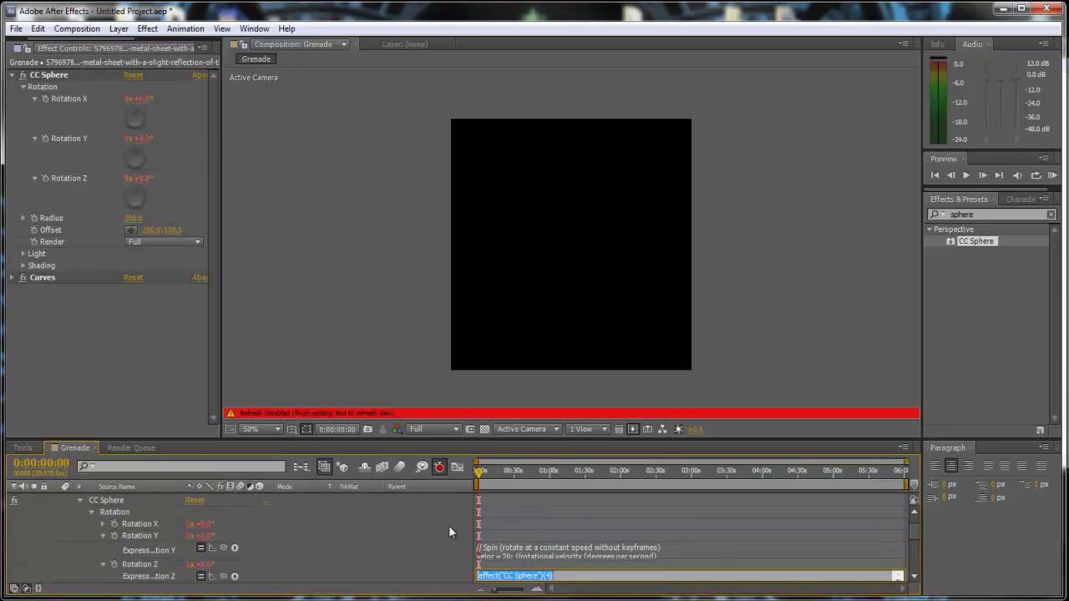
key(BackSpace)
key(ctrl+v)
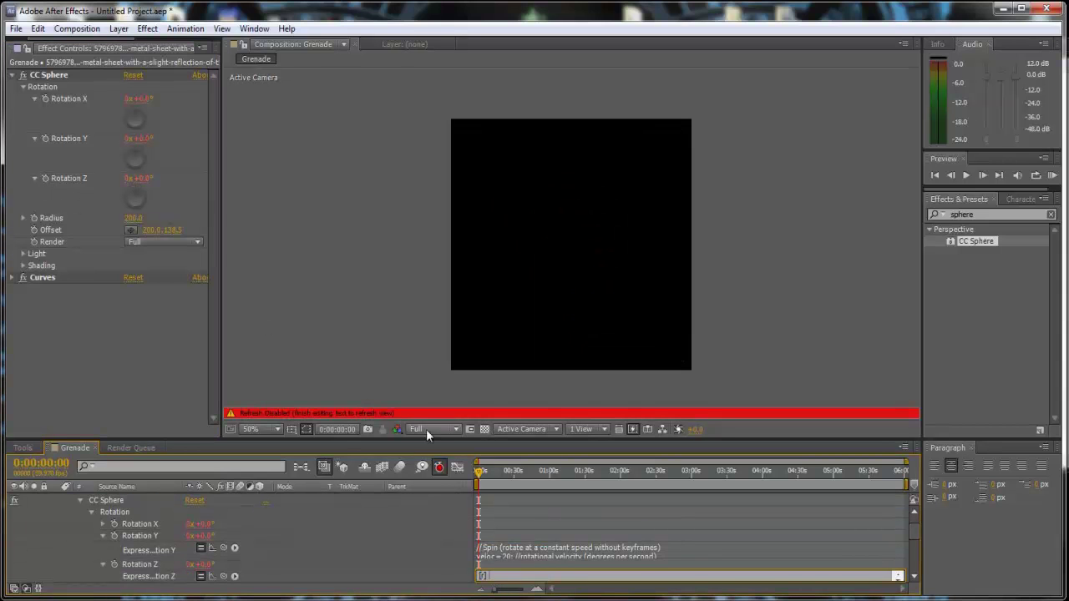
key(KP_Enter)
scroll(501, 573, down, 2)
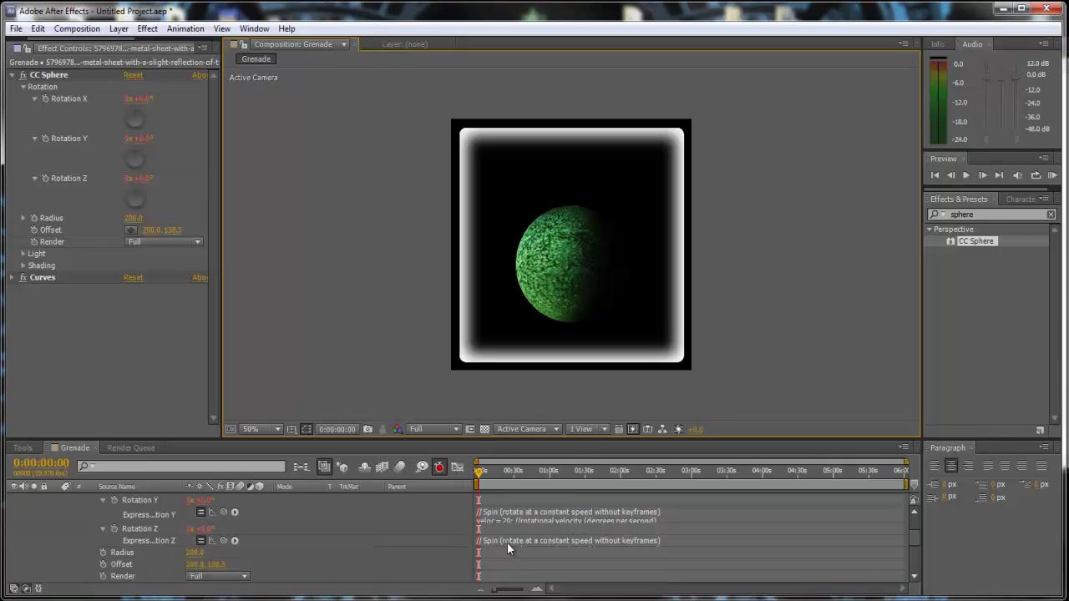
Set veloc to 7 in the Rotation Z expression, scrub the timeline to preview the spin, and return to the start
click(507, 542)
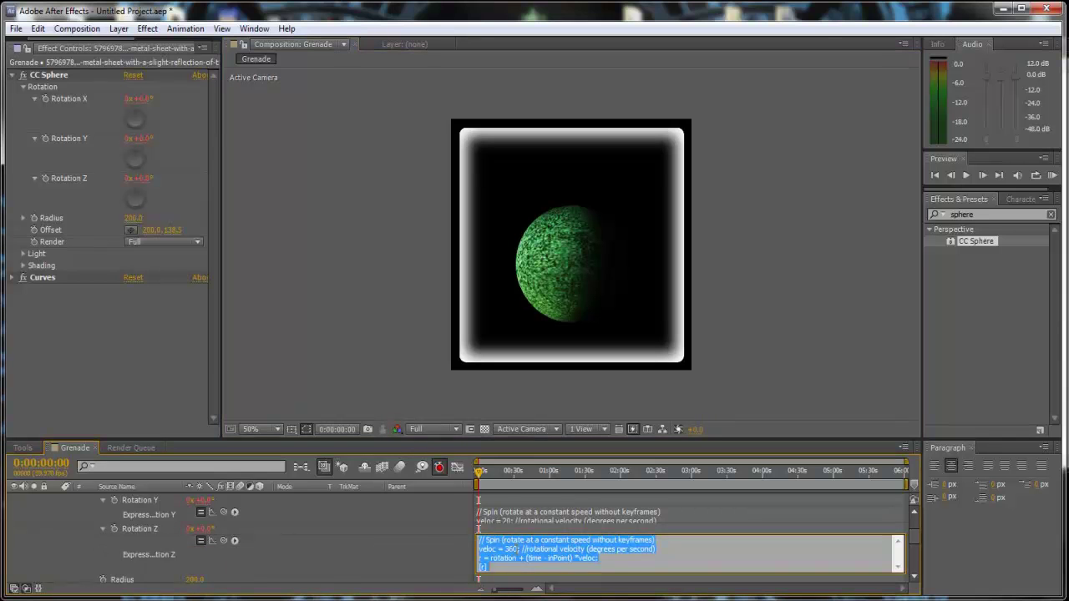
click(608, 549)
key(BackSpace)
key(BackSpace)
key(BackSpace)
text(1)
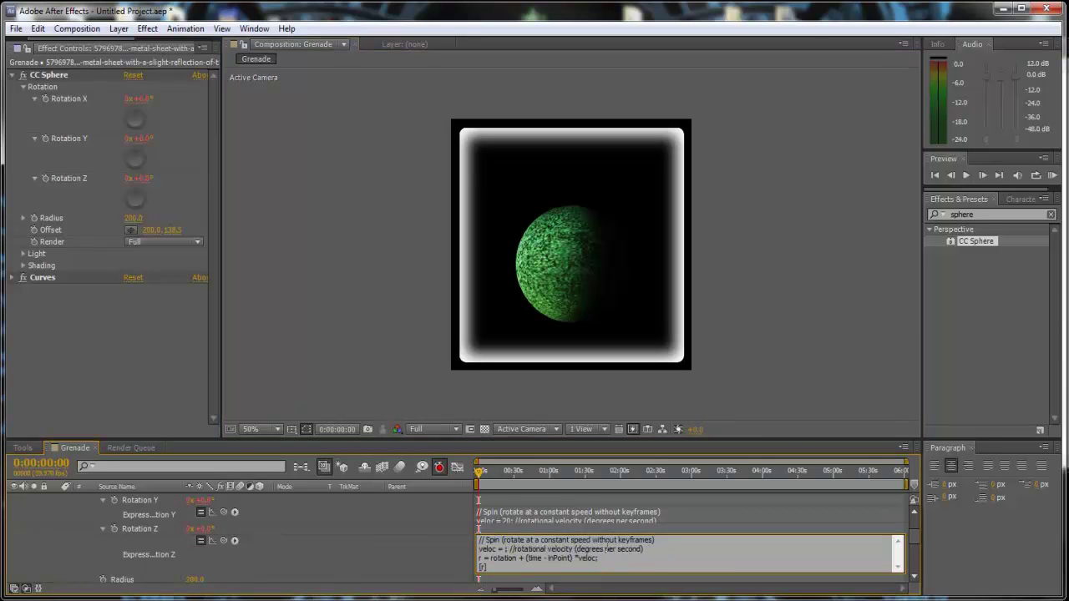
text(7)
click(347, 327)
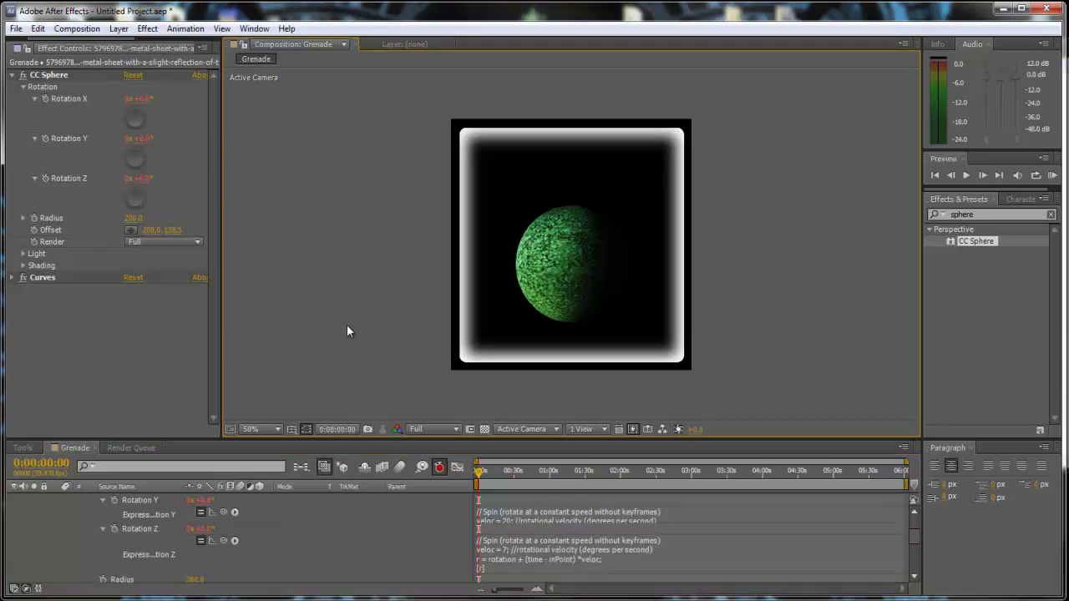
drag(481, 478, 507, 475)
key(Home)
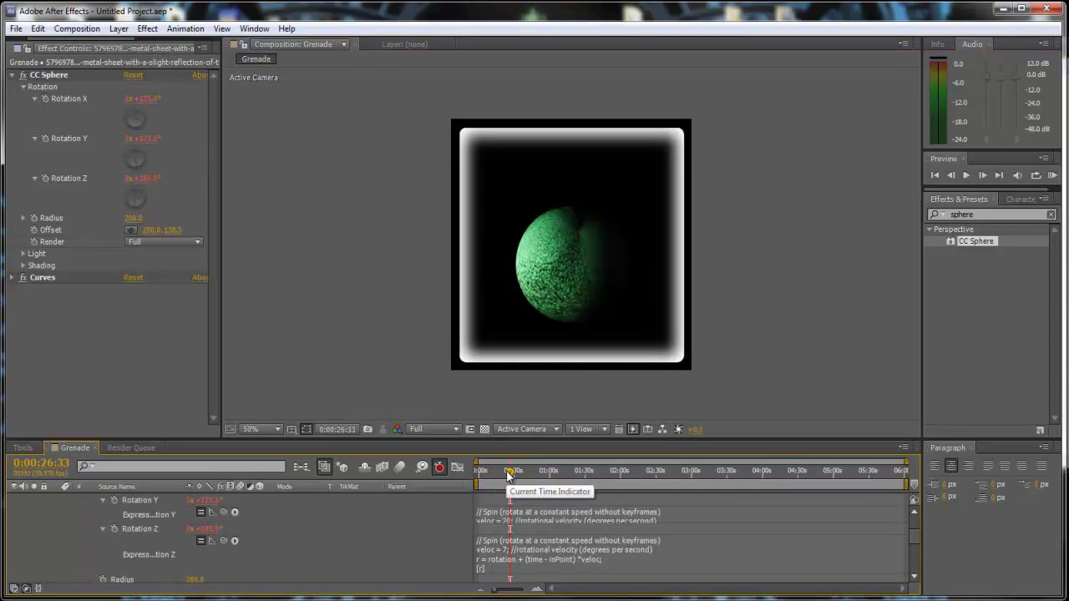
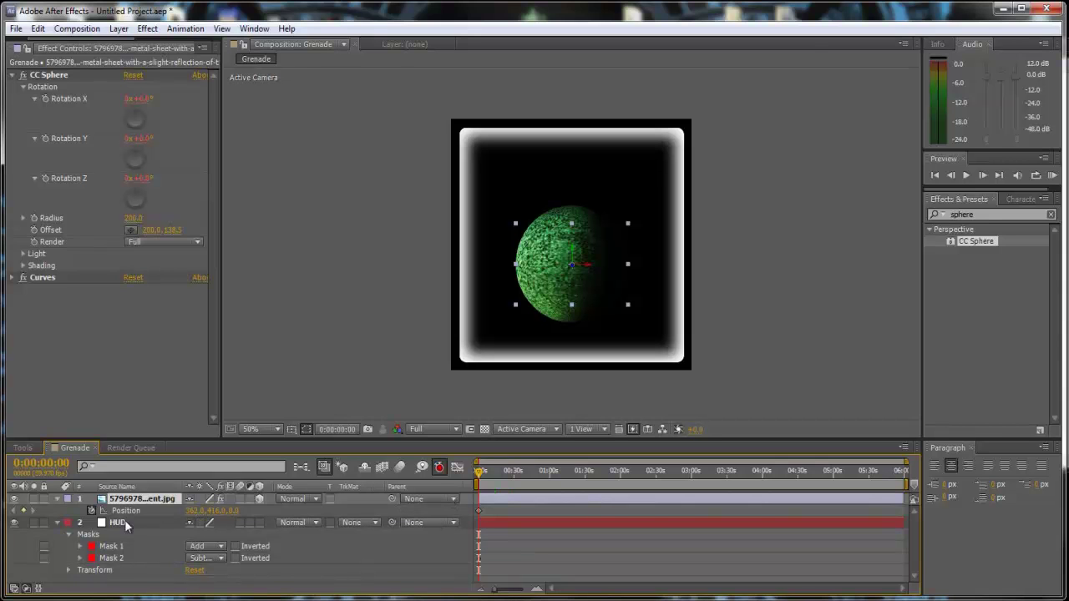
Shrink the sphere with Scale keyframes of about 60% at 0:00:02:16 and 38% at 0:00:06:13
key(s)
key(space)
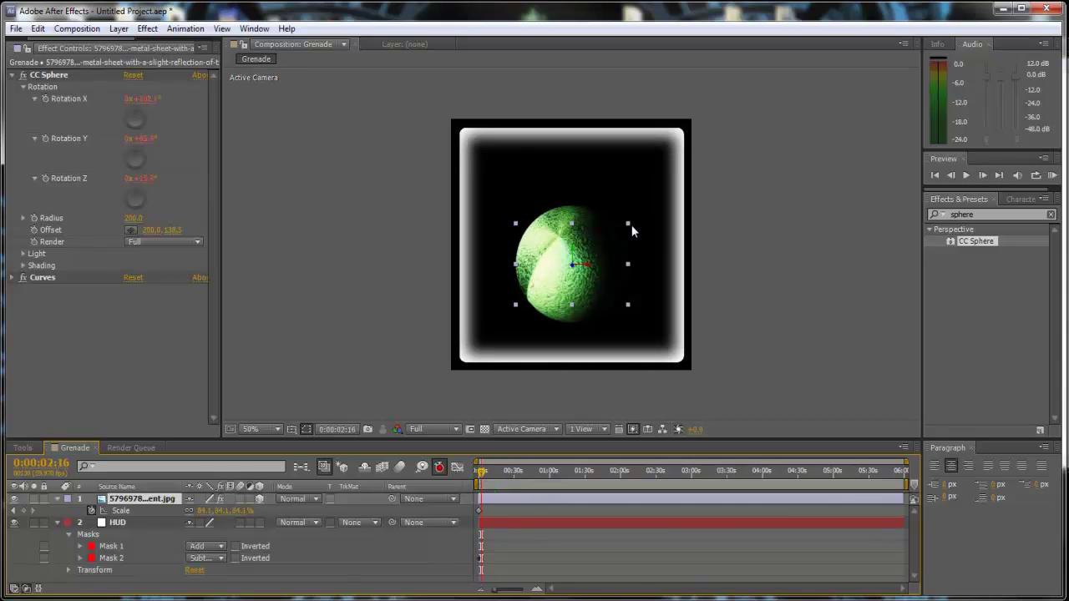
drag(629, 222, 618, 234)
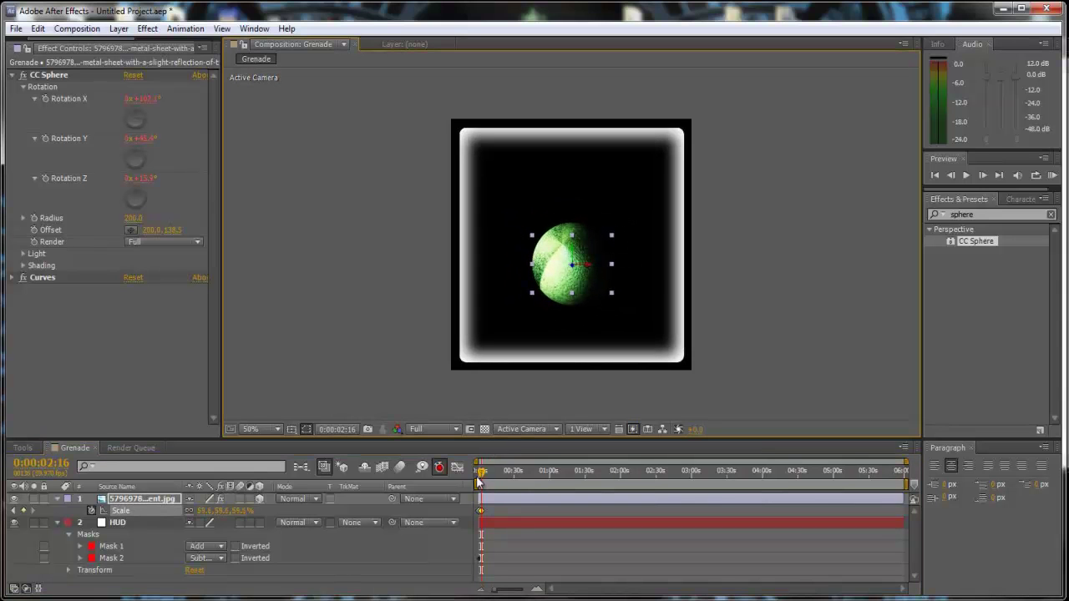
key(space)
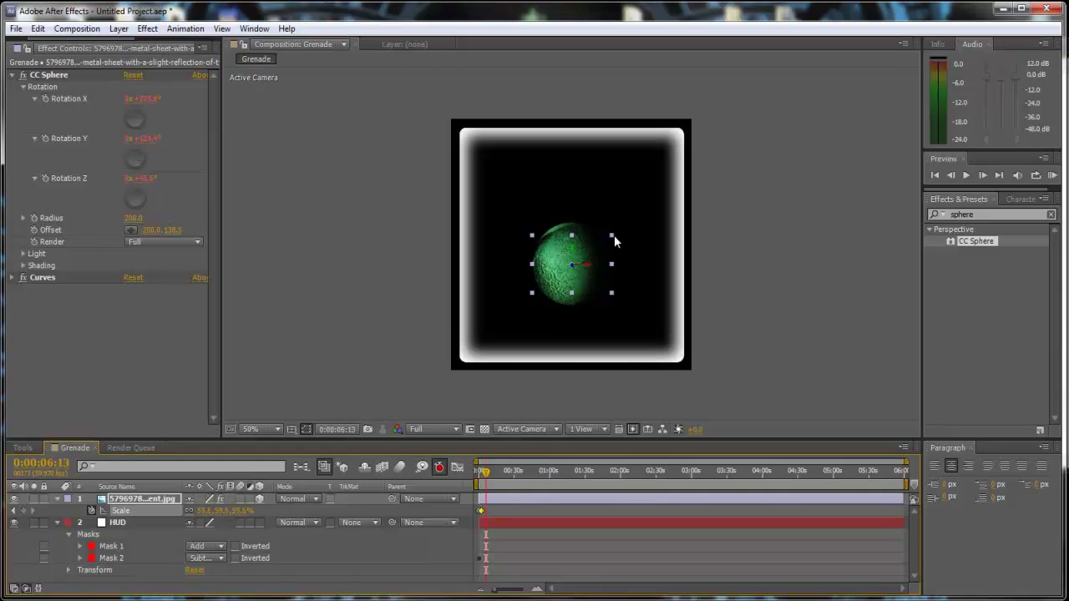
click(601, 242)
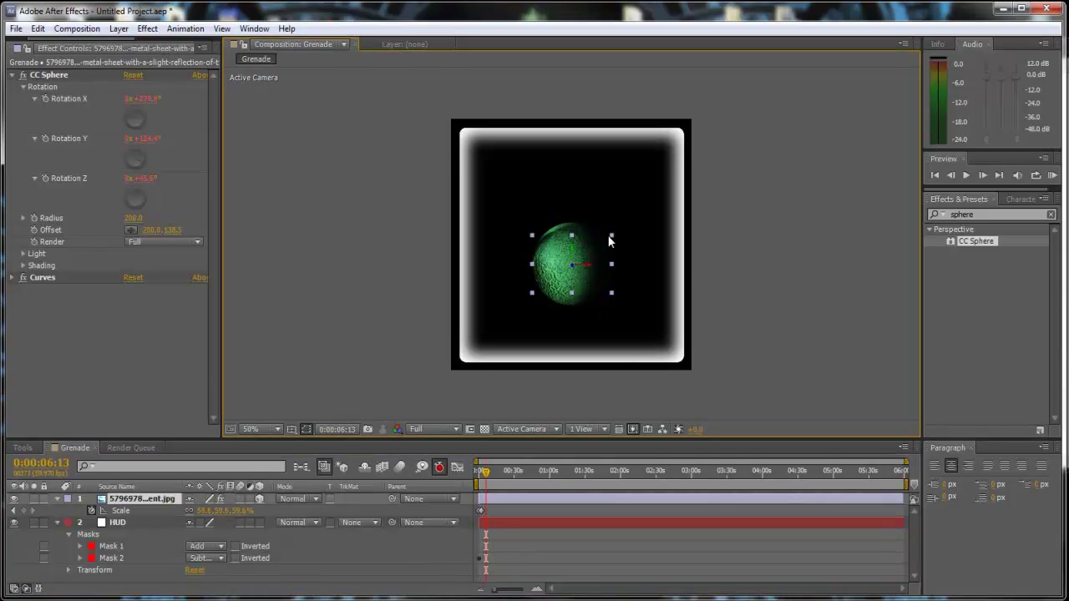
drag(607, 234, 597, 251)
Shrink the sphere further with Scale keyframes of about 22% at 0:00:09:36, 15% at 0:00:14:41 and slightly less at 0:00:17:31, then return to the start
drag(487, 476, 490, 476)
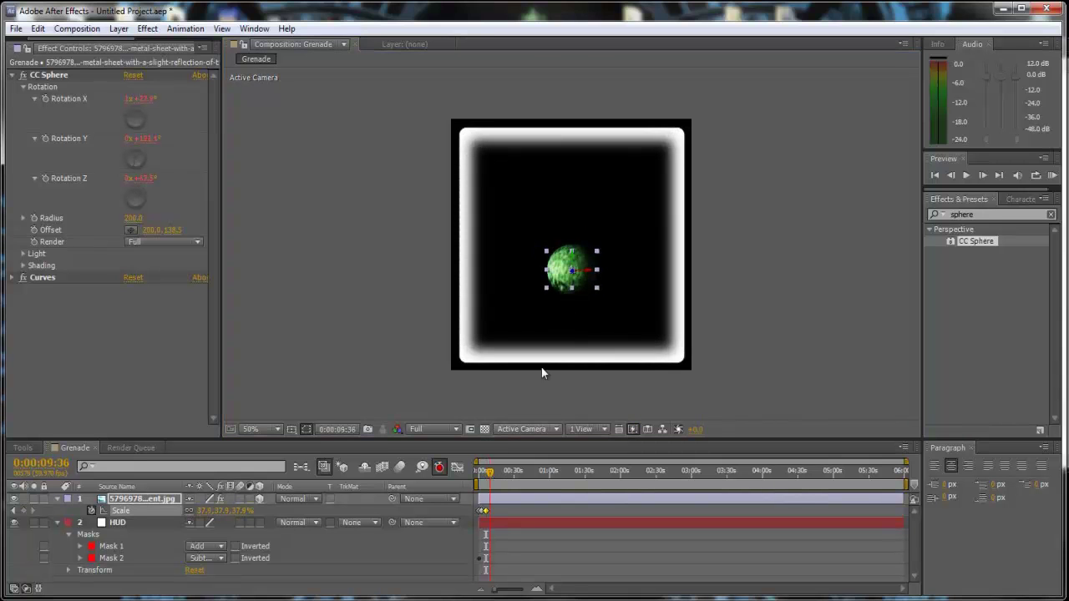
drag(595, 249, 588, 261)
drag(490, 473, 495, 473)
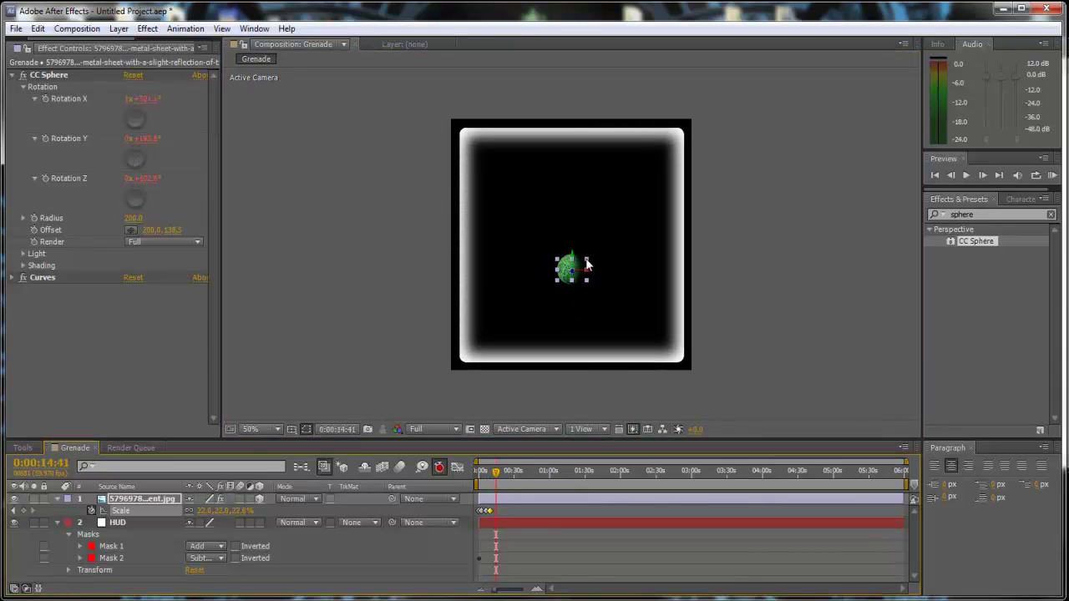
drag(587, 265, 582, 268)
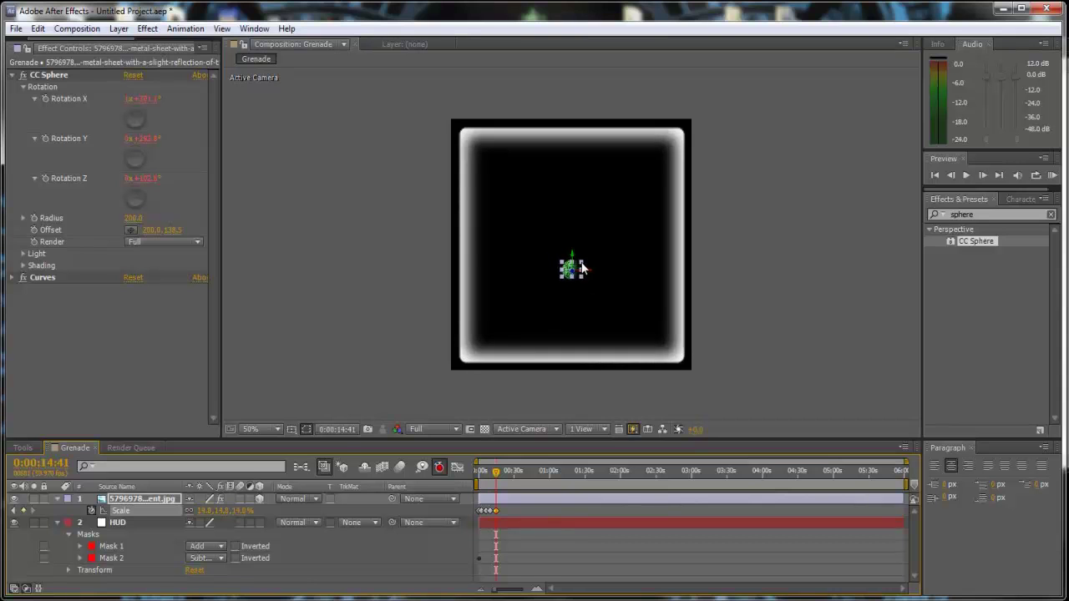
drag(496, 473, 499, 473)
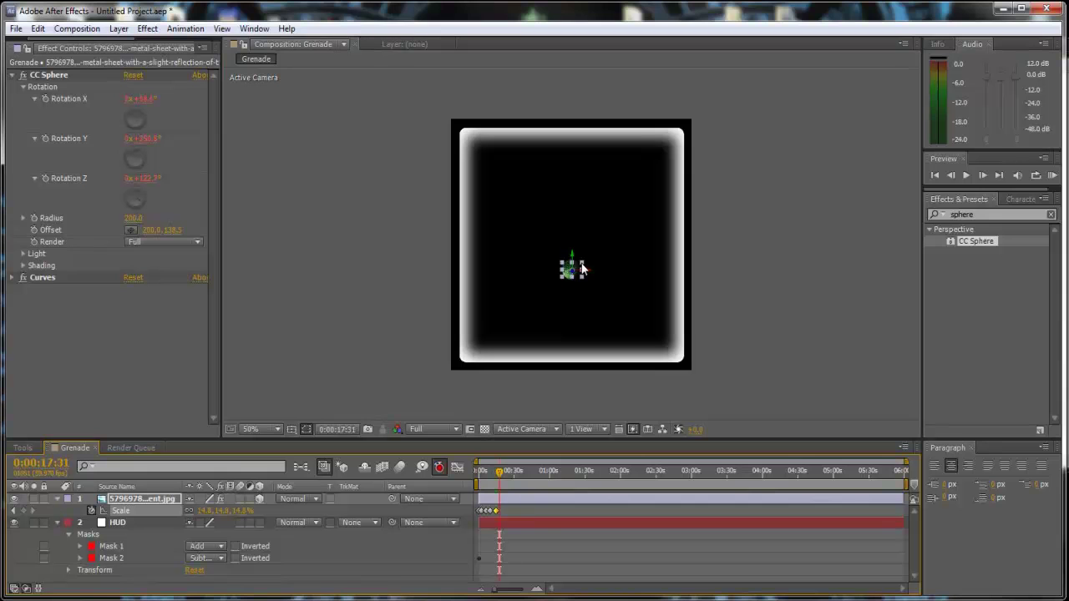
drag(582, 267, 579, 264)
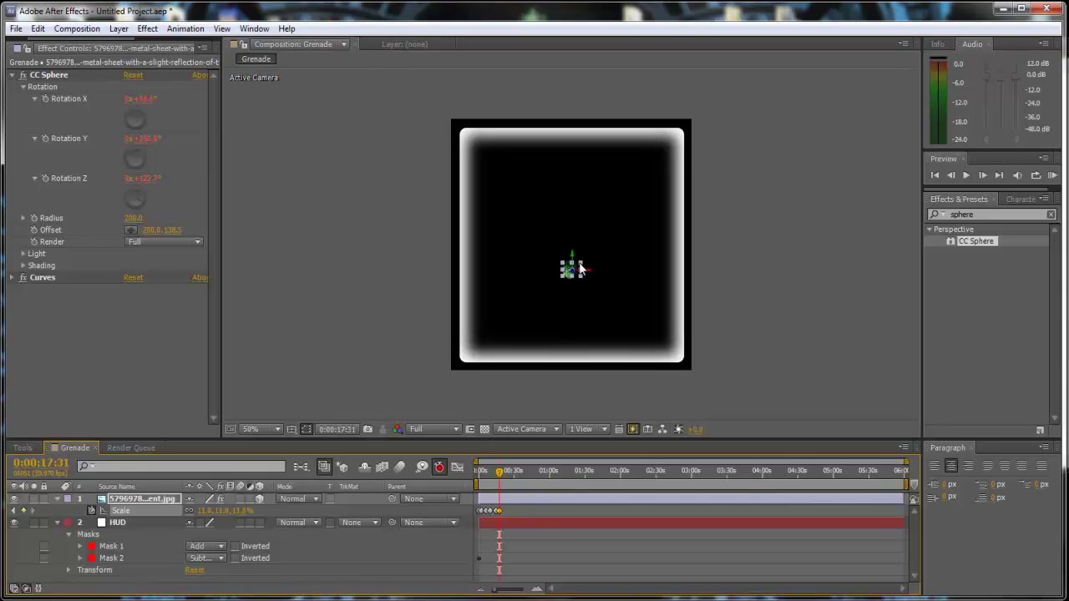
click(397, 342)
drag(502, 484, 454, 479)
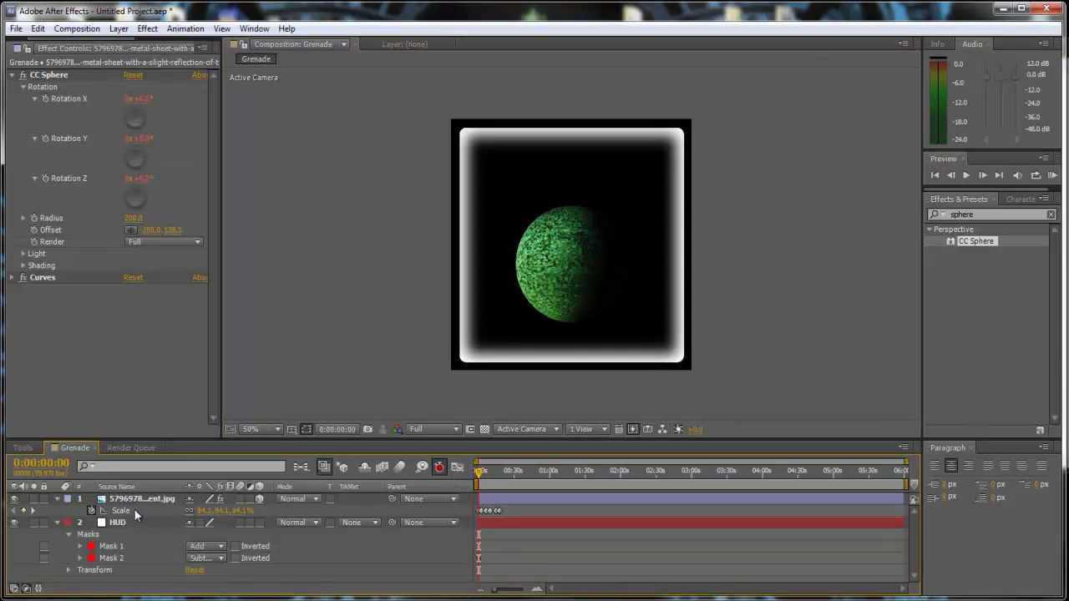
Delete the metal texture layer's existing Position keyframes and start new Position keyframing at 0:00:00:00
key(p)
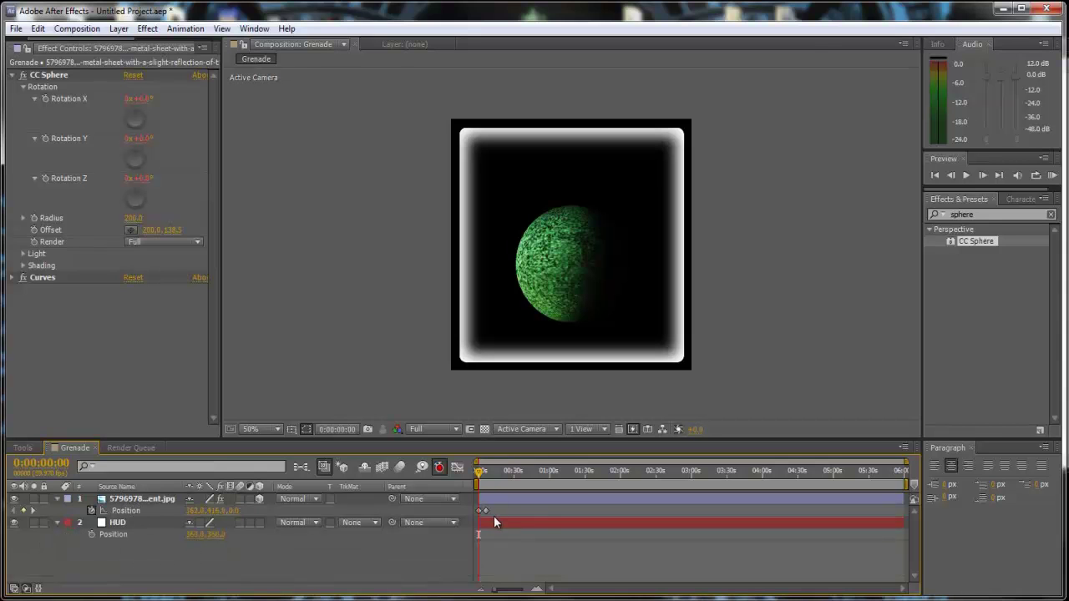
click(480, 511)
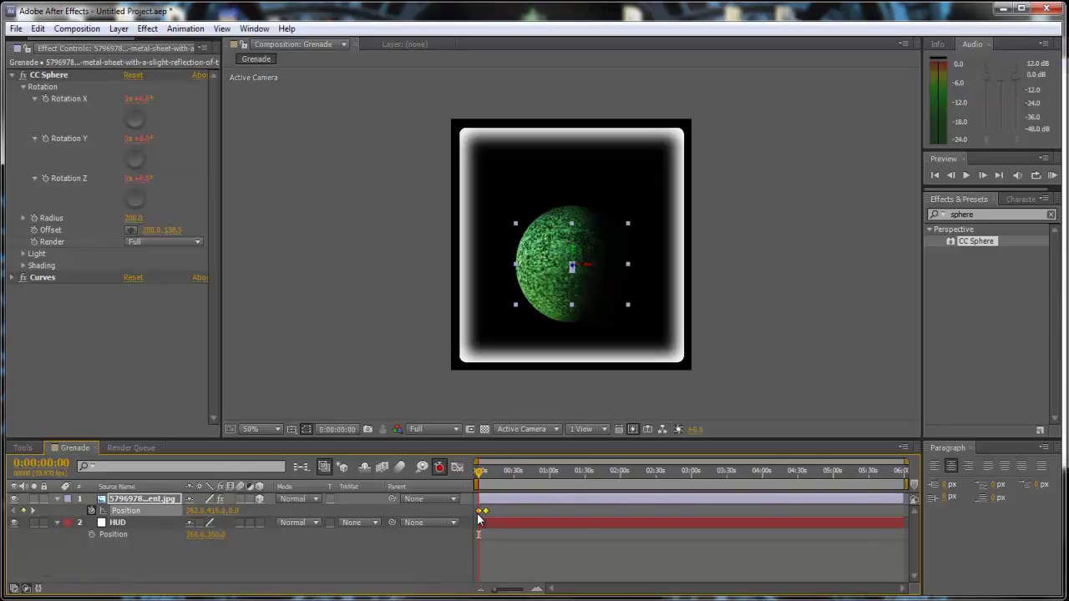
key(Delete)
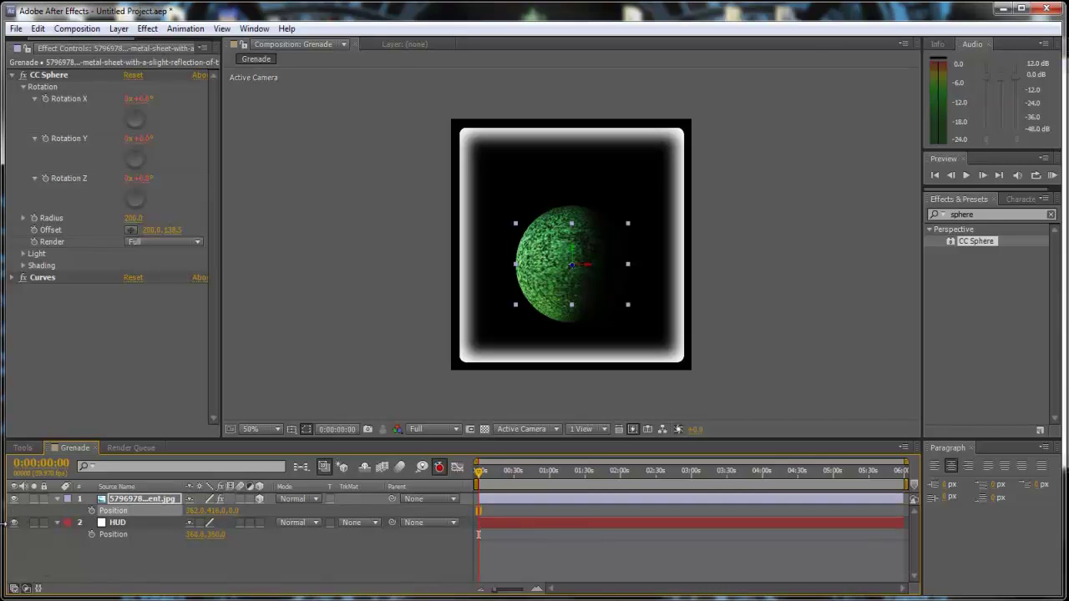
click(92, 510)
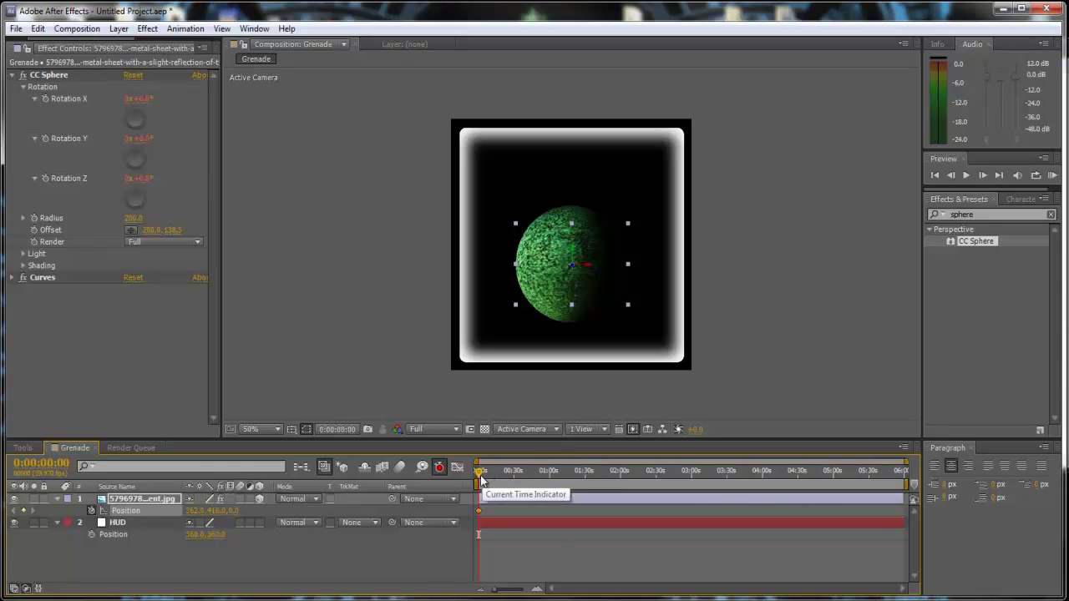
Raise the sphere with Position keyframes at about 362, 364 at 0:00:02:49 and 360, 318 at 0:00:04:31
drag(486, 475, 482, 481)
drag(582, 282, 576, 270)
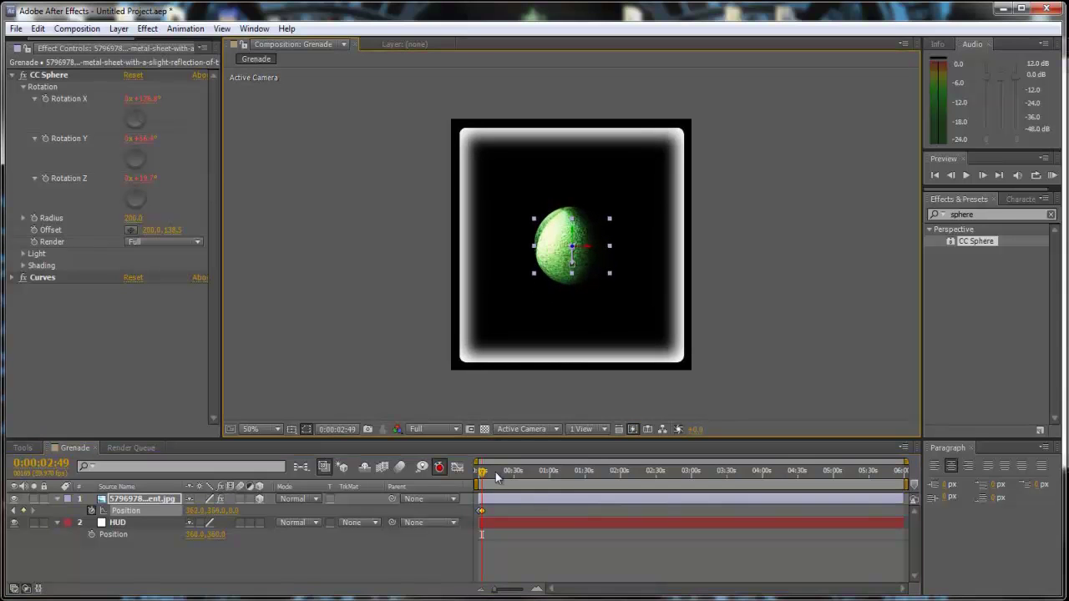
mouse_move(485, 475)
mouse_down()
mouse_move(495, 472)
mouse_move(483, 475)
mouse_up()
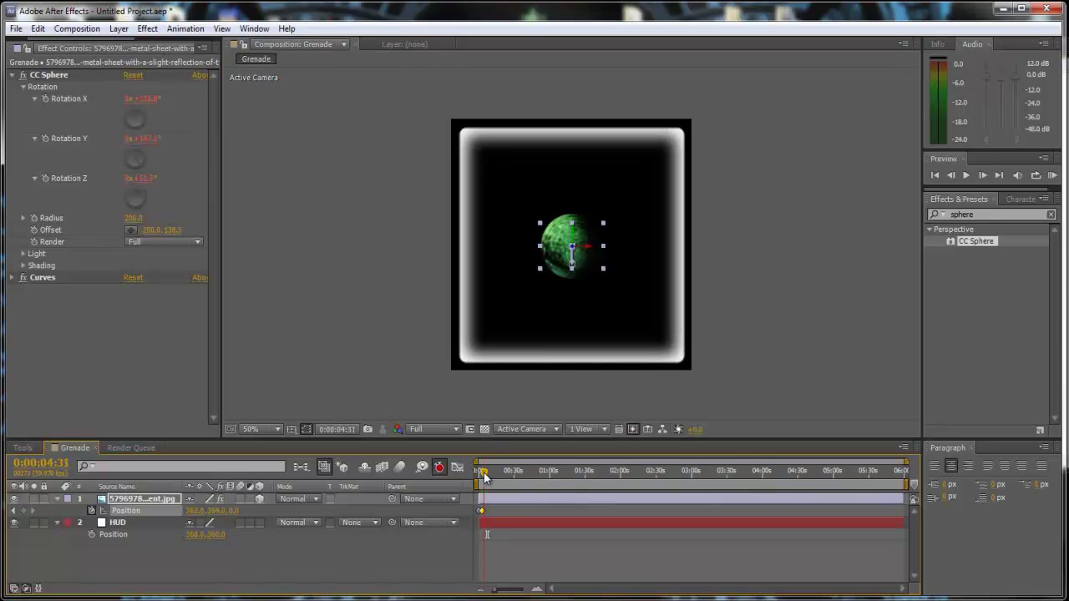
drag(588, 248, 573, 233)
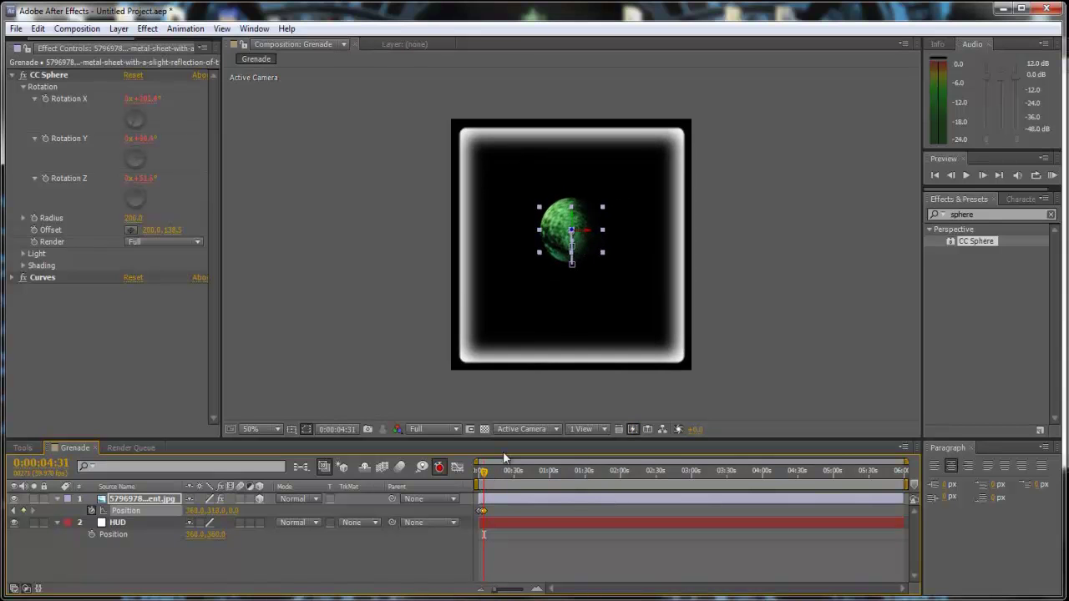
Undo the accidental HUD move and continue the sphere's rise with Position keyframes at Y about 268 at 0:00:06:13 and 248 at 0:00:10:10
drag(487, 474, 489, 475)
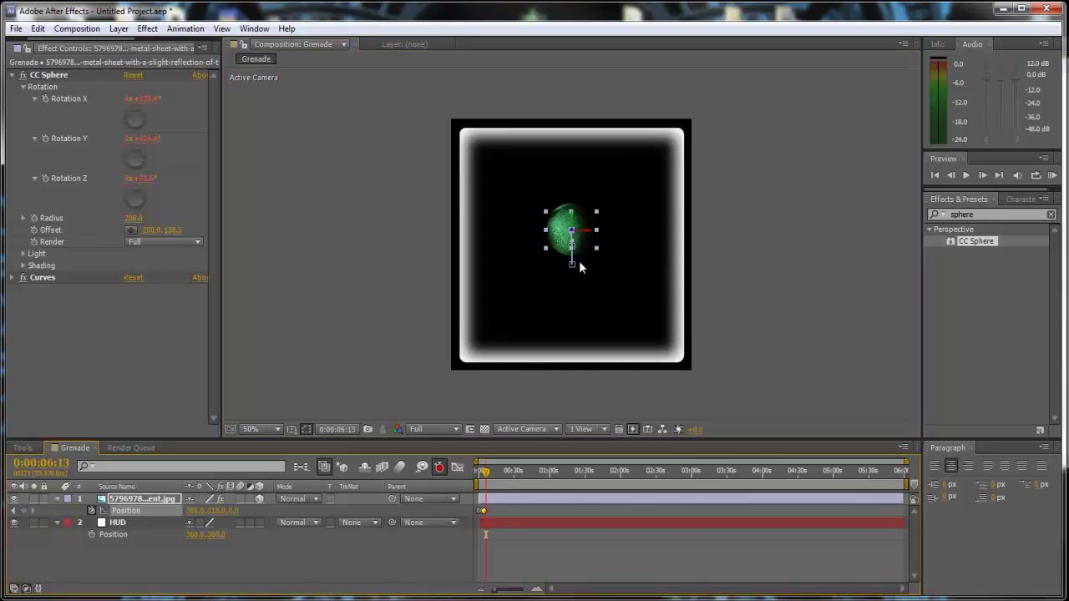
drag(573, 258, 582, 241)
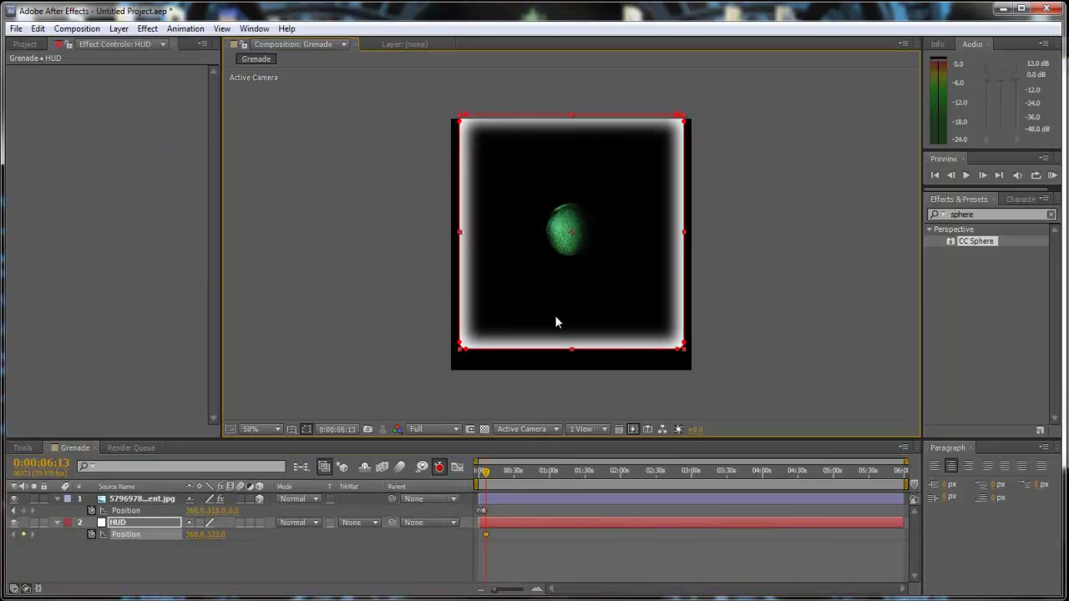
key(ctrl+z)
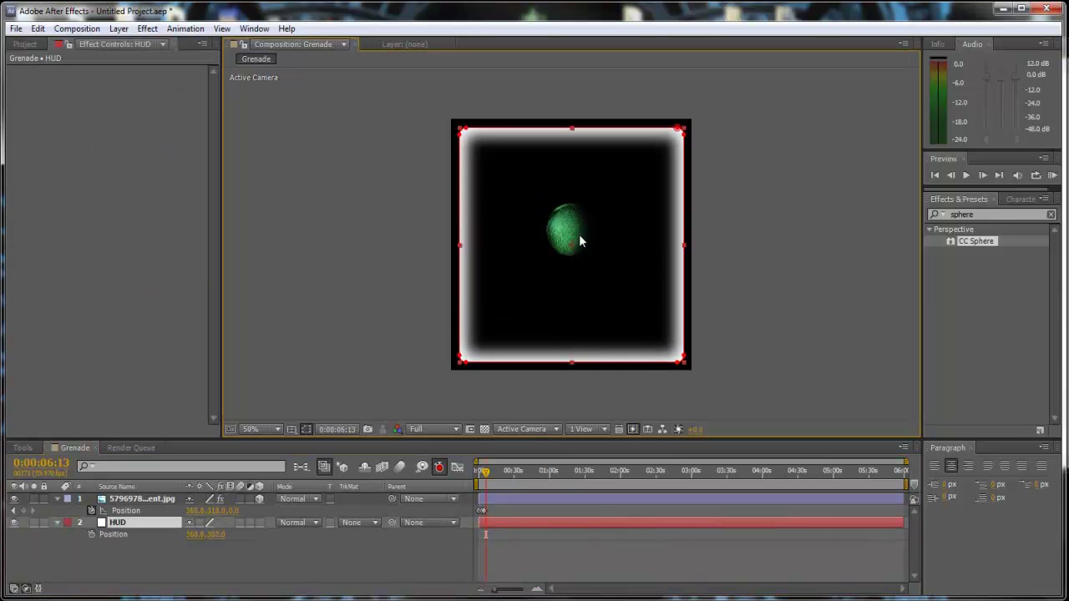
click(169, 499)
drag(583, 251, 584, 233)
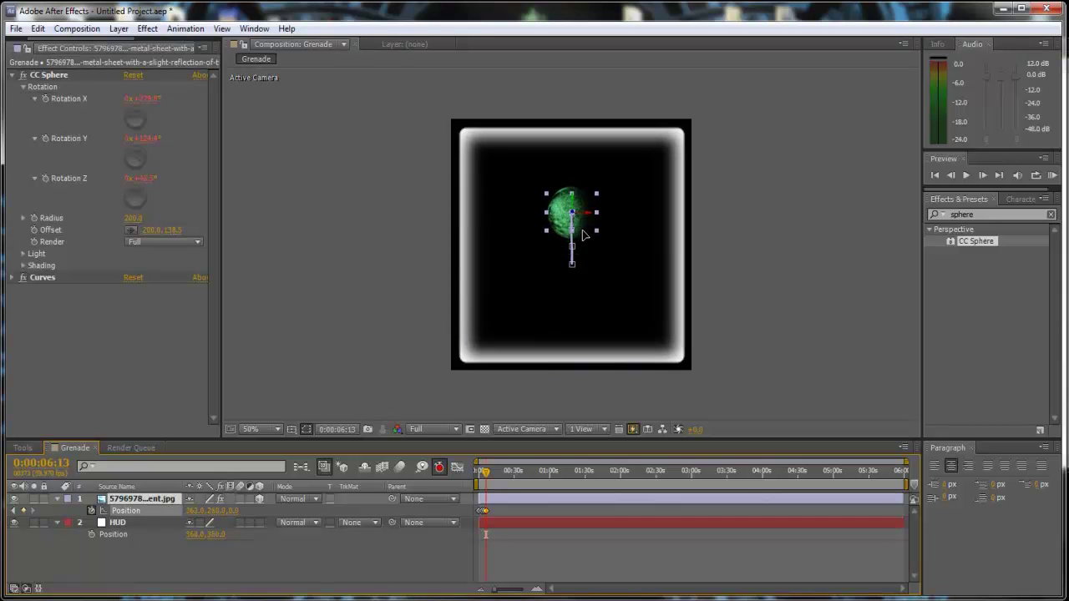
drag(486, 474, 490, 473)
drag(582, 220, 582, 205)
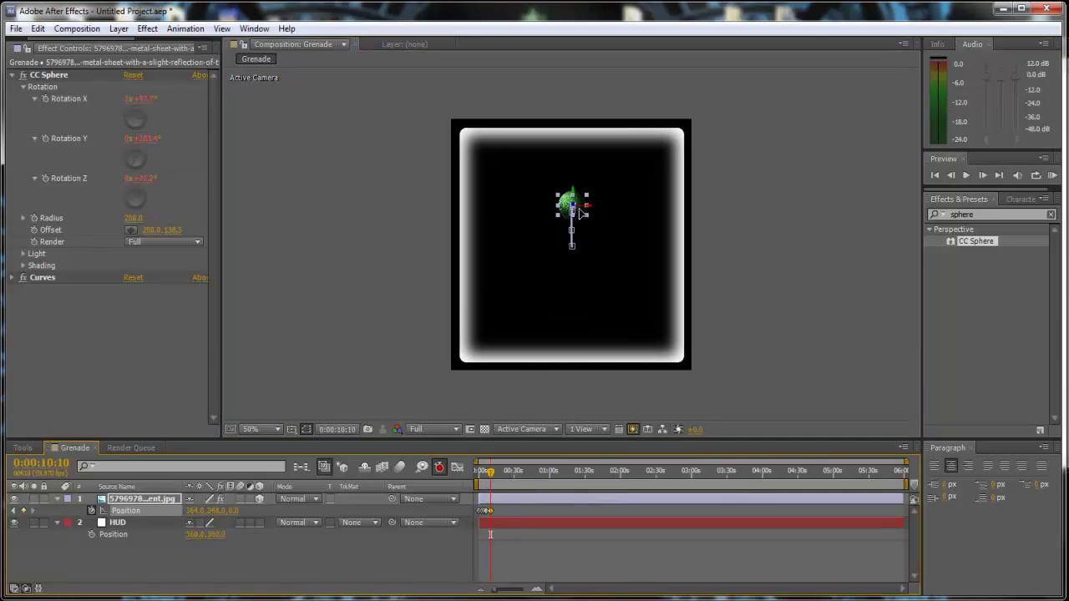
Start the sphere's fall with three Position keyframes at Y about 262, 301 and 347, the last at 0:00:19:46
drag(492, 474, 495, 474)
drag(567, 213, 568, 223)
drag(499, 472, 503, 472)
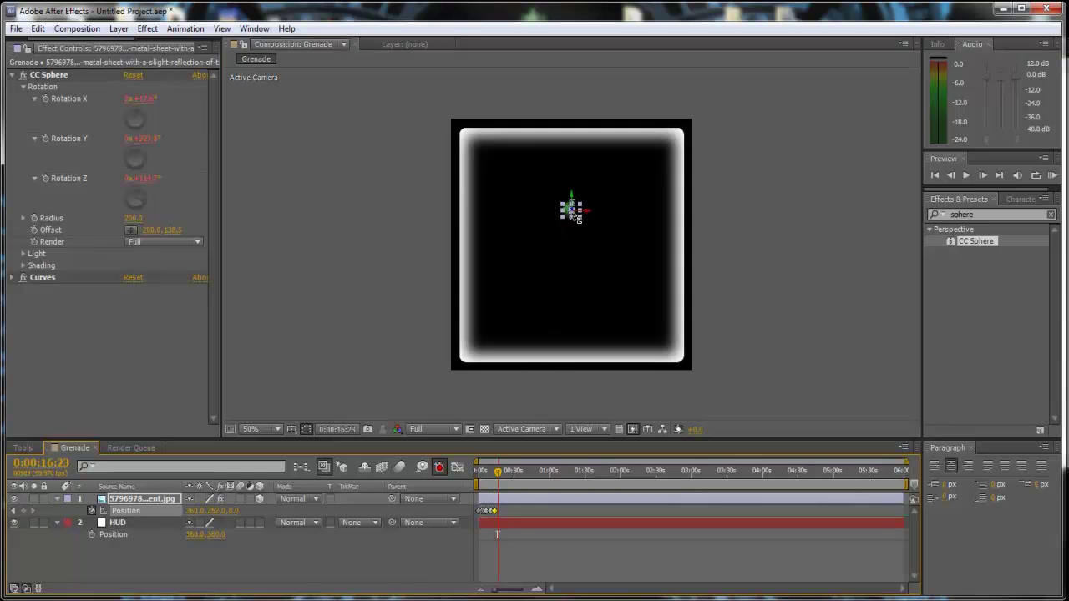
scroll(573, 216, up, 2)
drag(558, 207, 558, 209)
drag(498, 473, 502, 473)
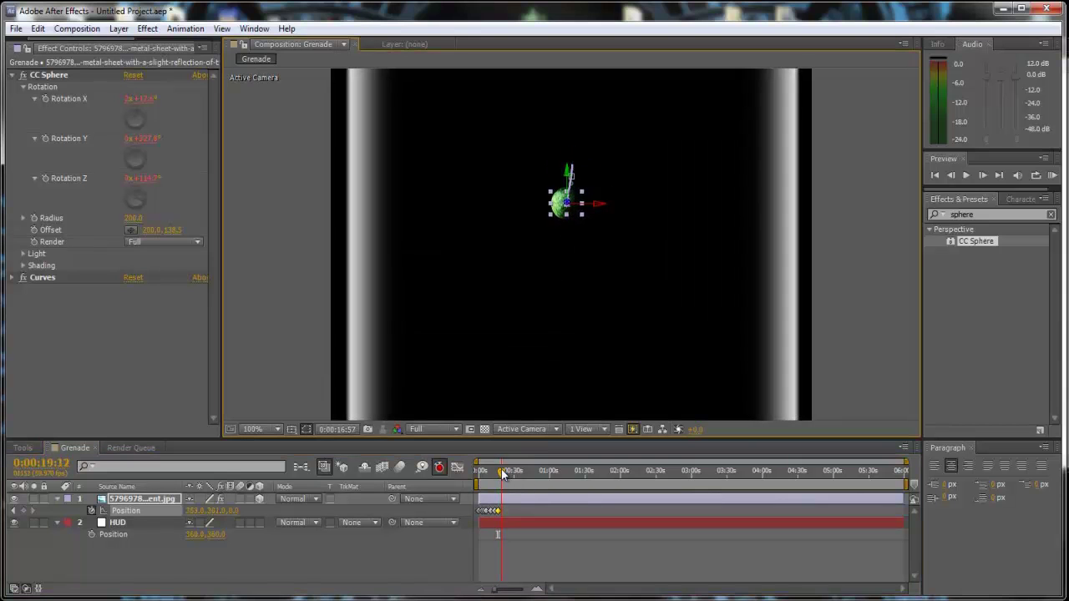
drag(561, 224, 553, 256)
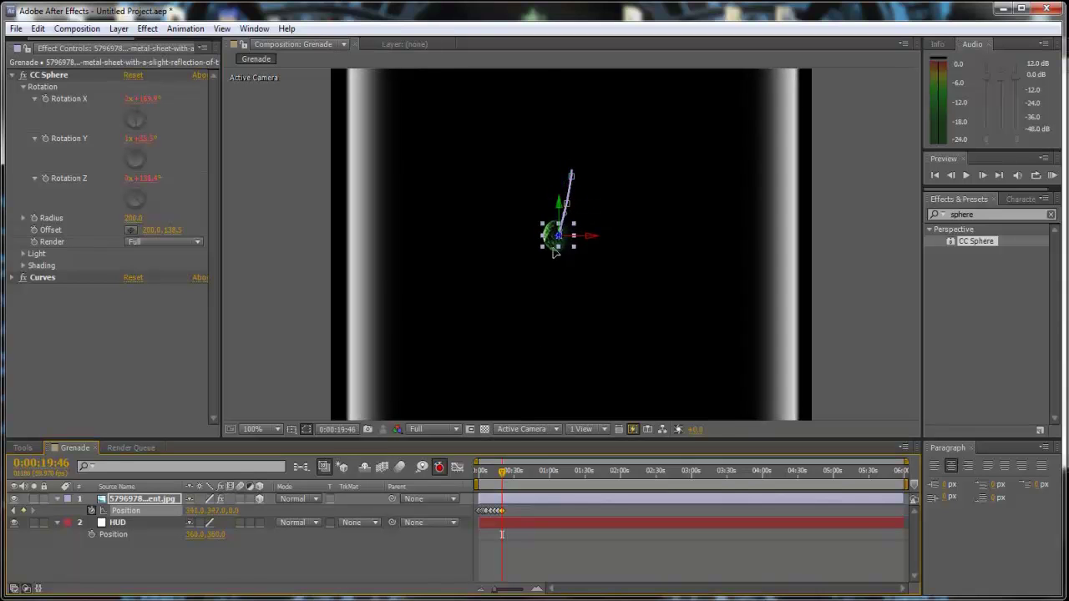
Lower the sphere with Position keyframes at about 338, 385 at 0:00:23:10 and 333, 432 at 0:00:25:59
click(506, 473)
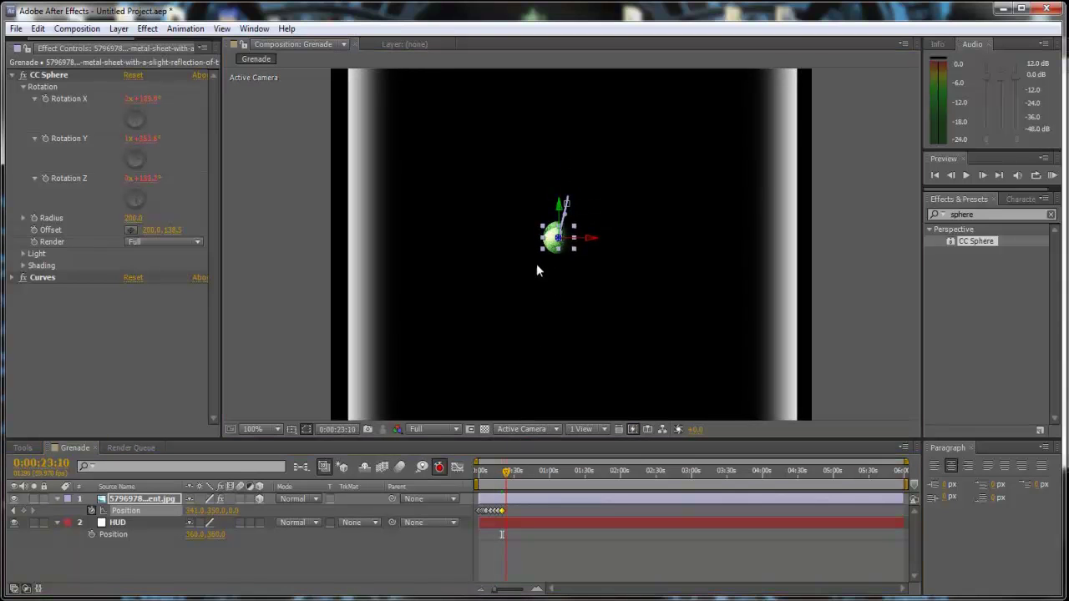
drag(553, 246, 553, 269)
key(comma)
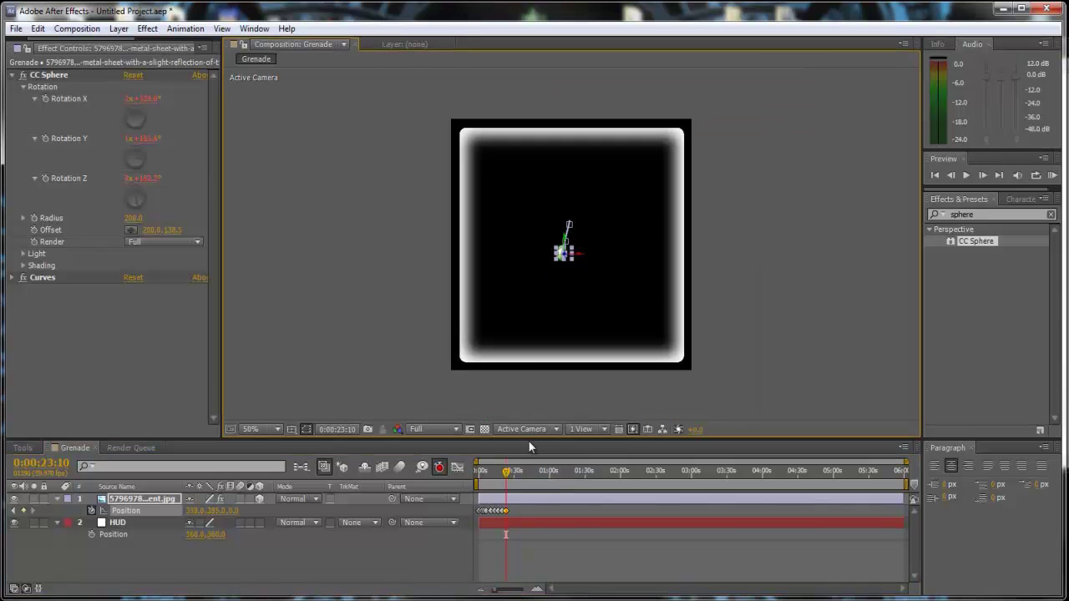
drag(506, 473, 508, 472)
key(period)
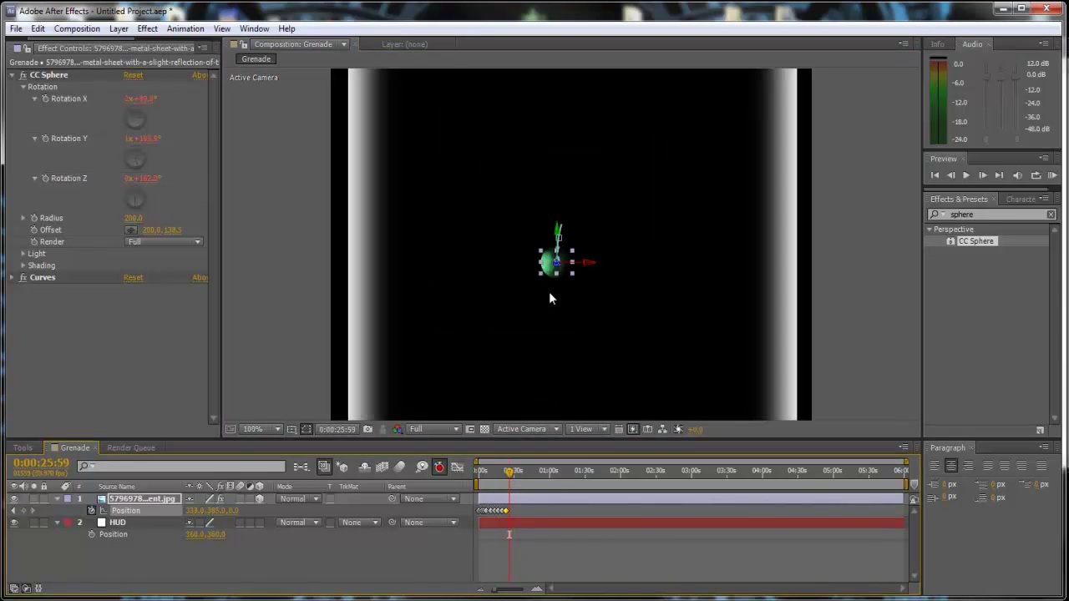
drag(544, 278, 544, 309)
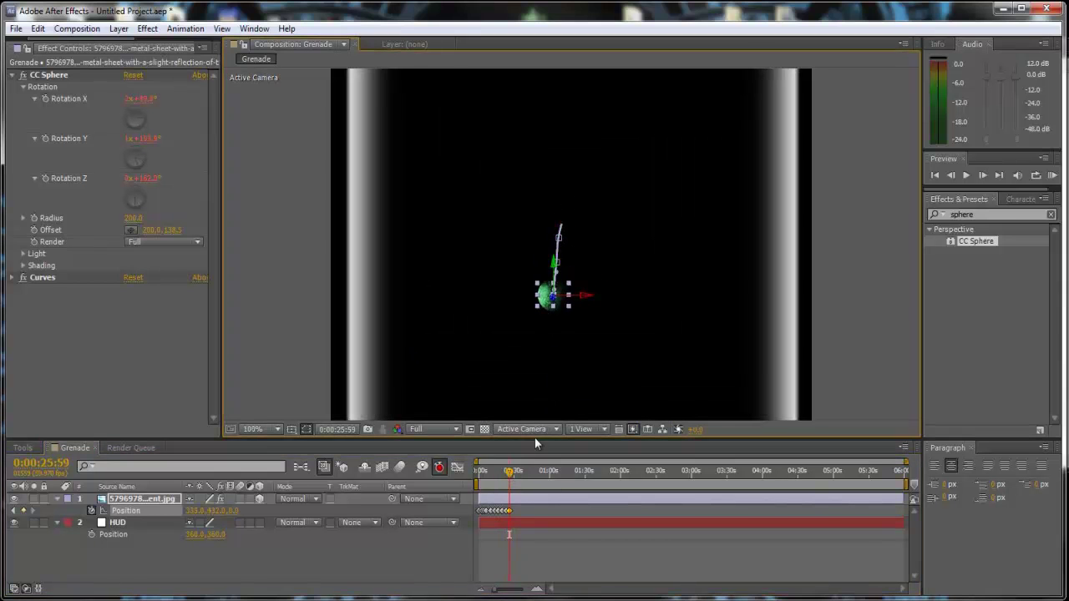
Keyframe the sphere's final drop to Y about 512 at 0:00:28:48, then return to the start and deselect the layer
click(513, 472)
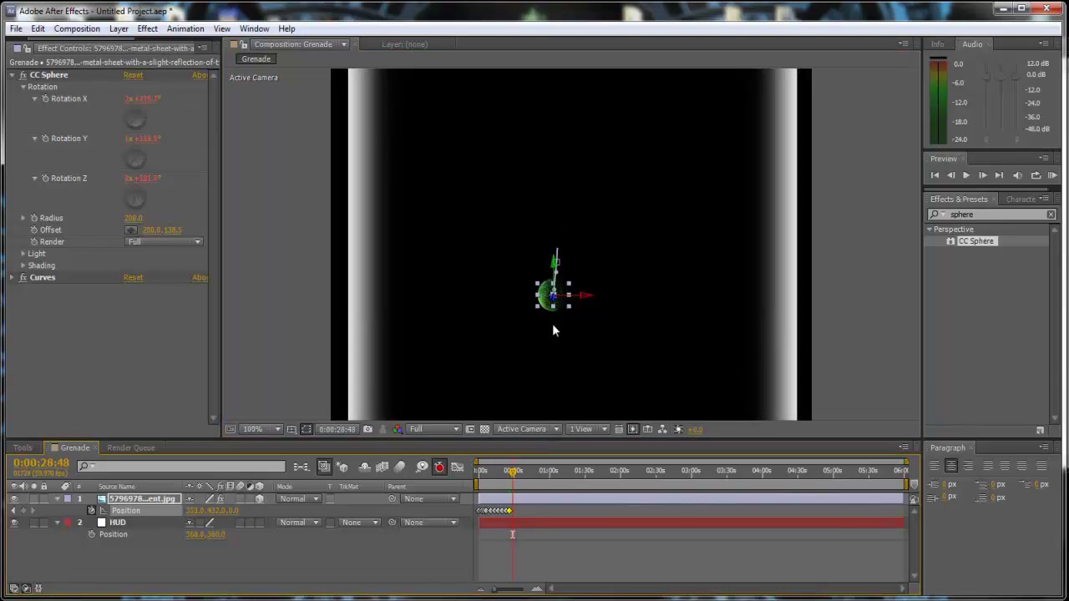
drag(543, 307, 546, 350)
key(comma)
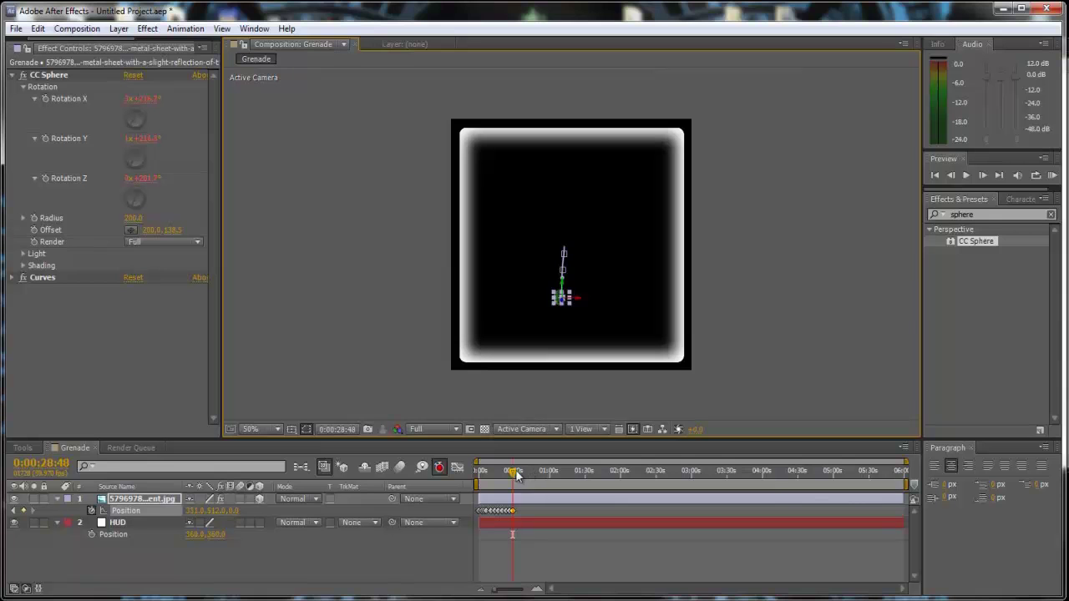
drag(513, 473, 452, 493)
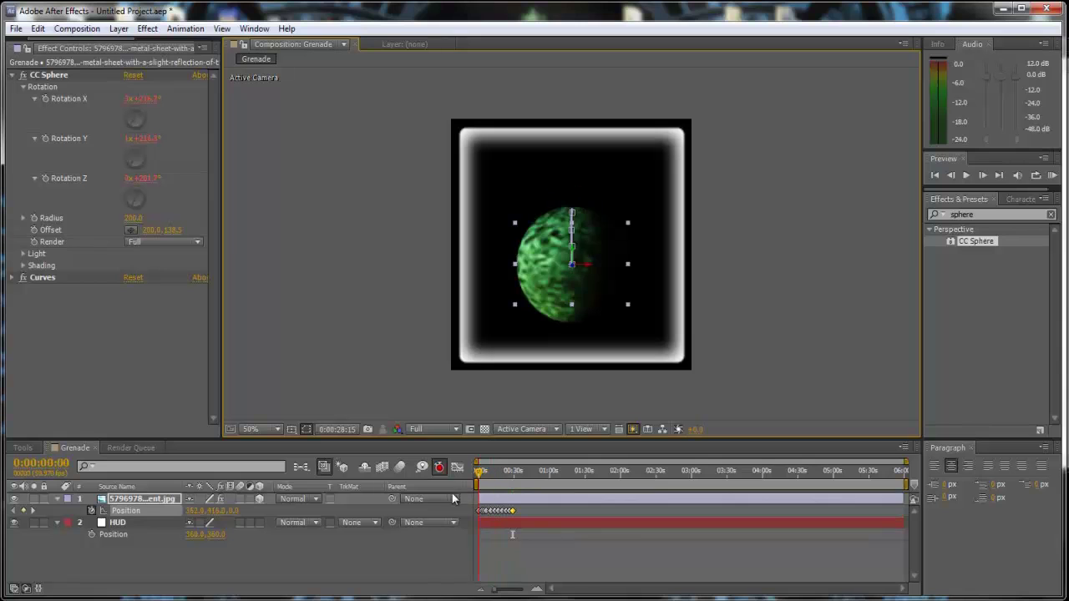
click(341, 351)
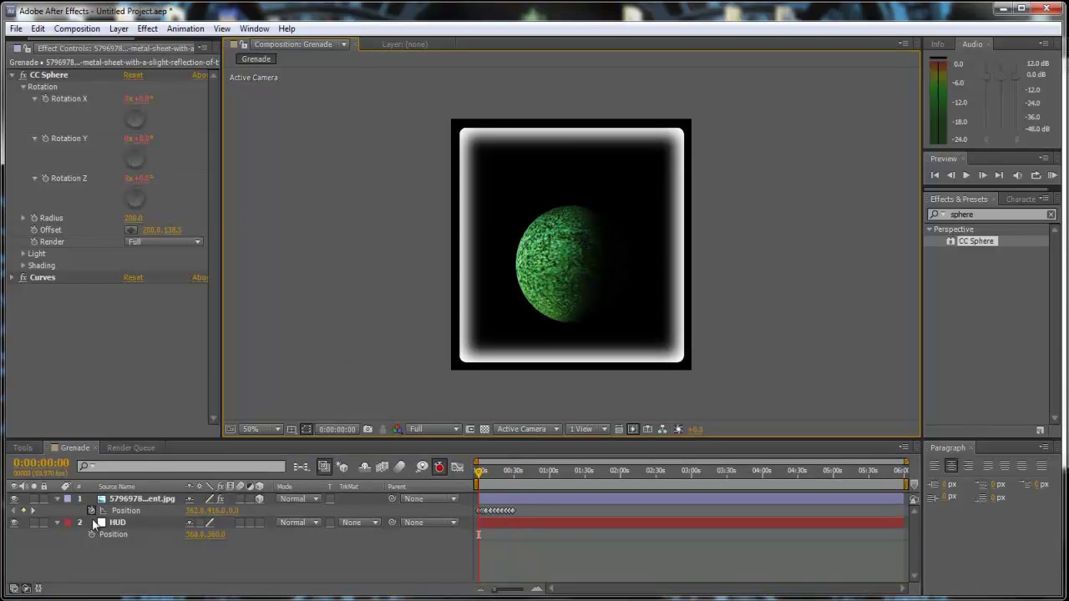
Add a text layer reading [GRENADE] inside the upper-left corner of the HUD frame
click(57, 499)
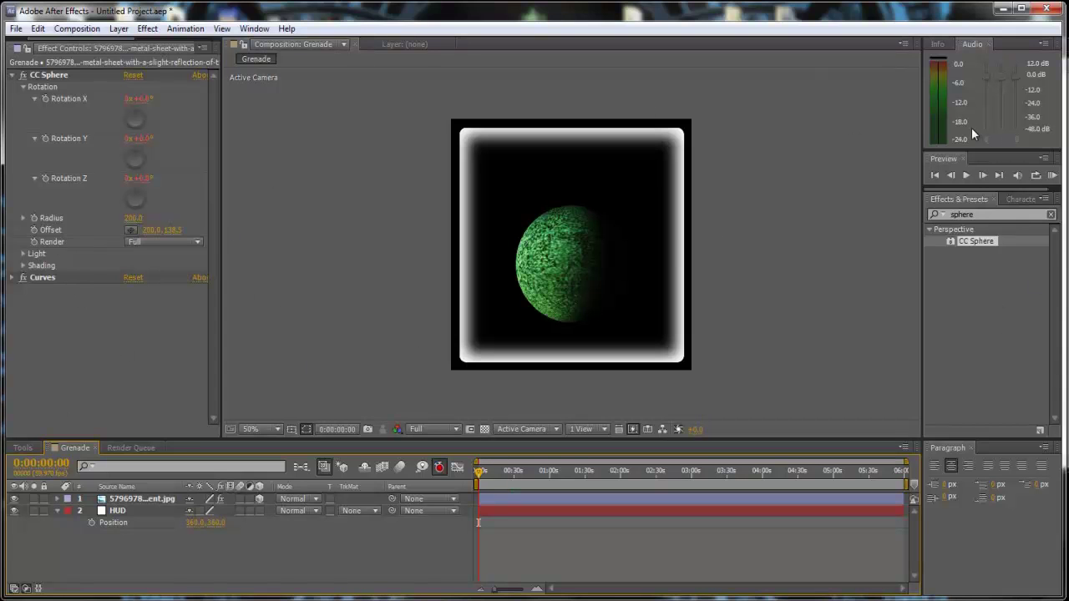
click(23, 448)
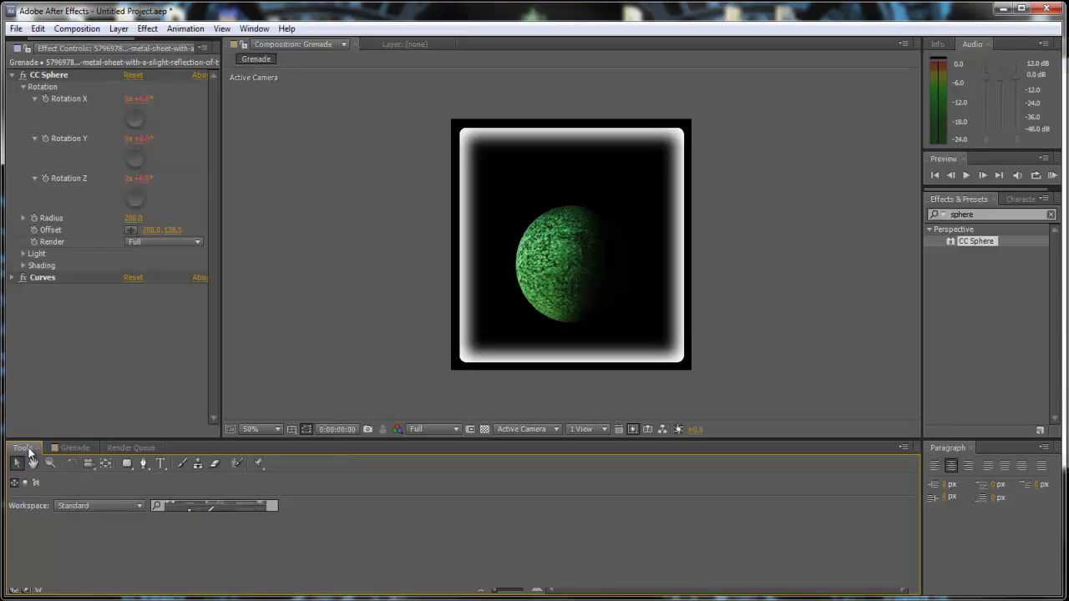
click(161, 465)
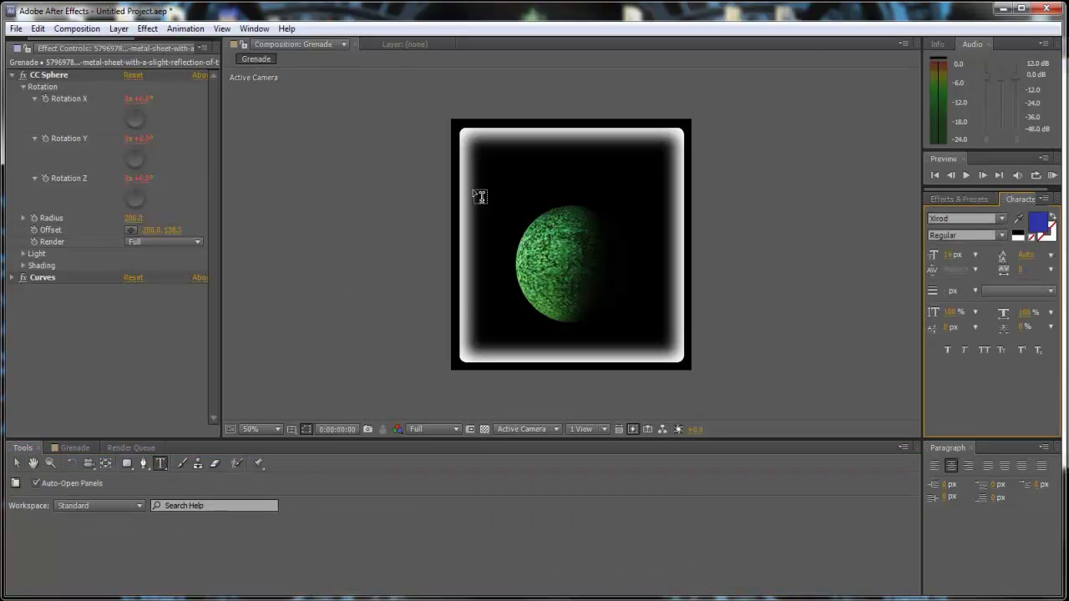
click(489, 161)
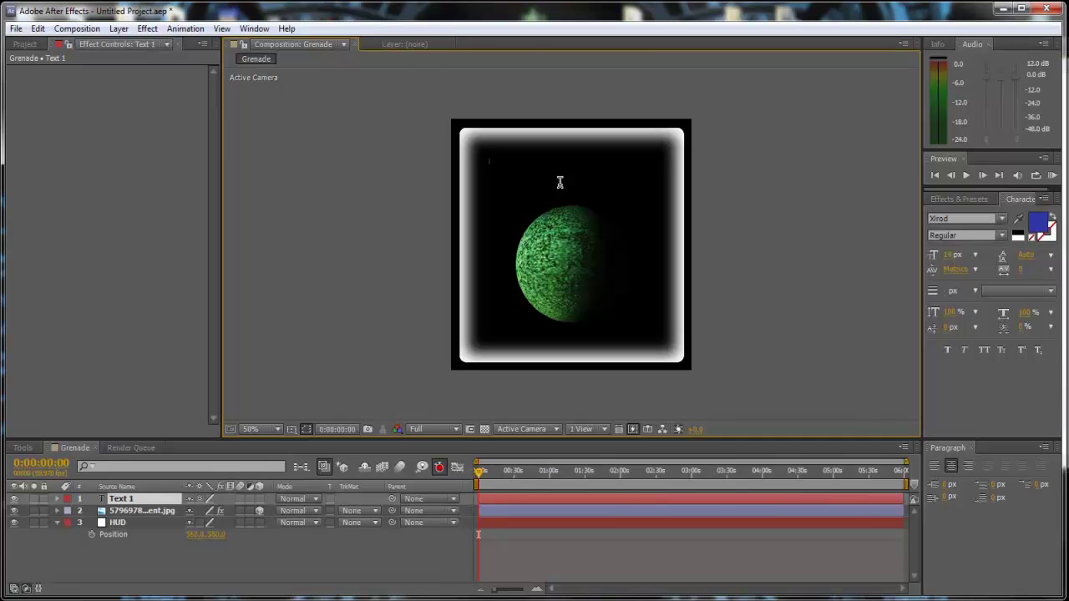
text(GRENADE)
key(KP_Enter)
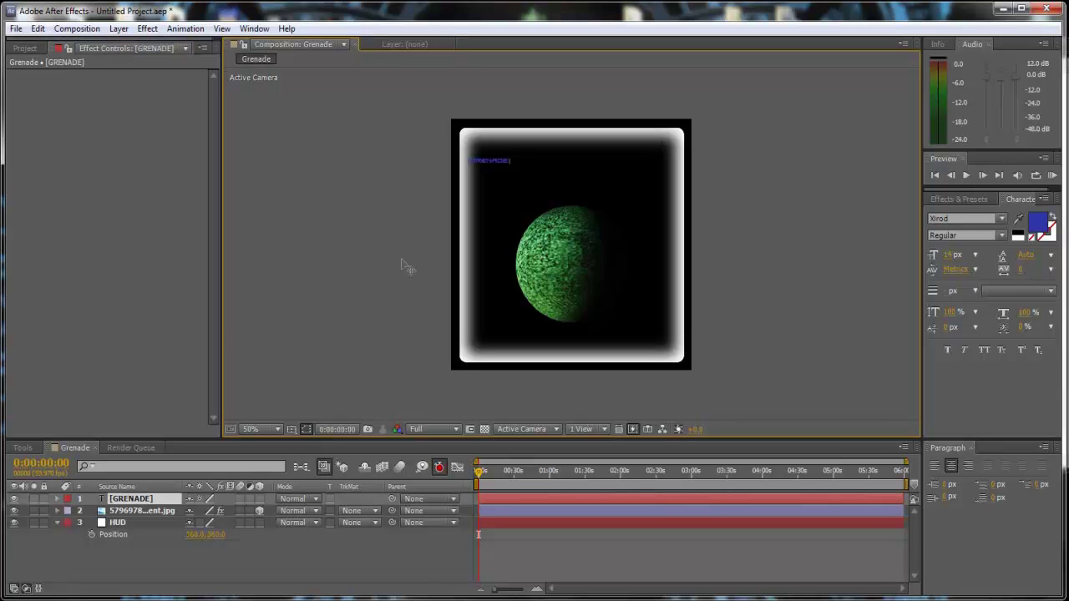
Move the [GRENADE] text slightly inward from the glowing border and set its color to white FFFFFF
click(37, 450)
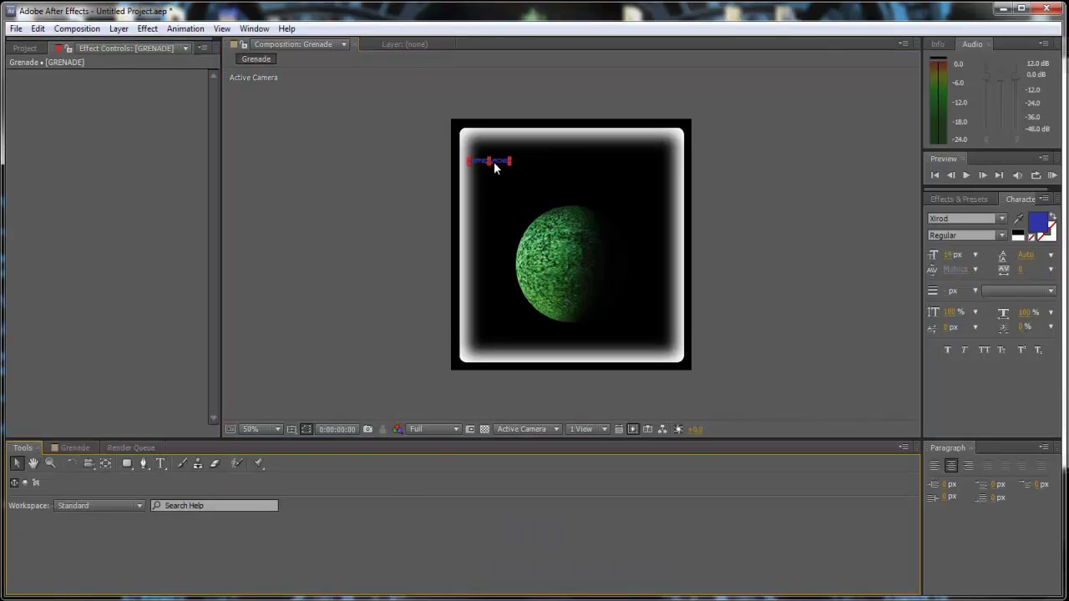
drag(494, 167, 517, 167)
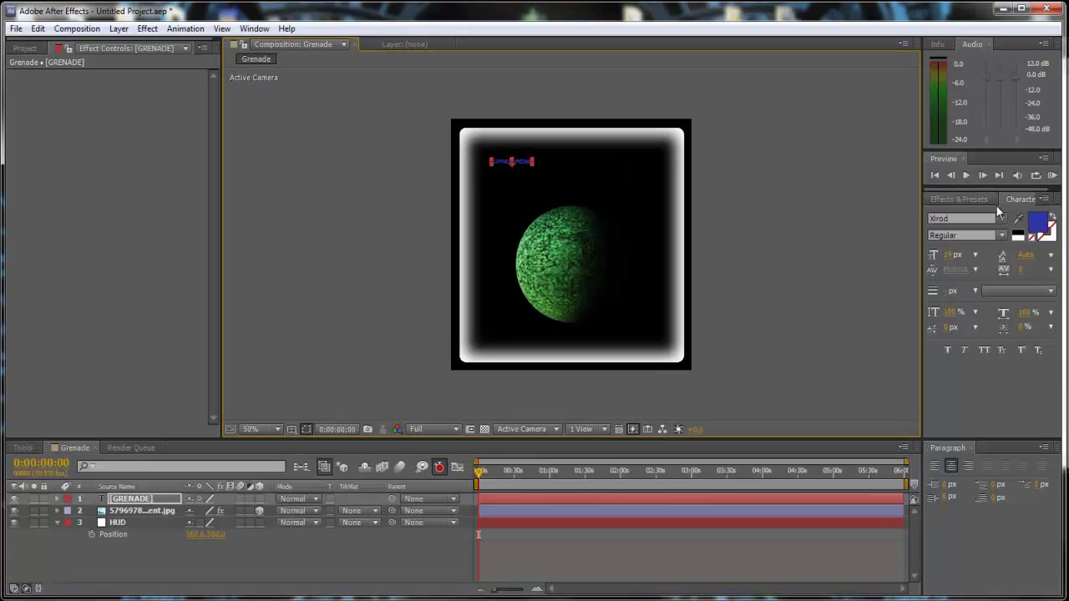
click(1038, 221)
click(585, 314)
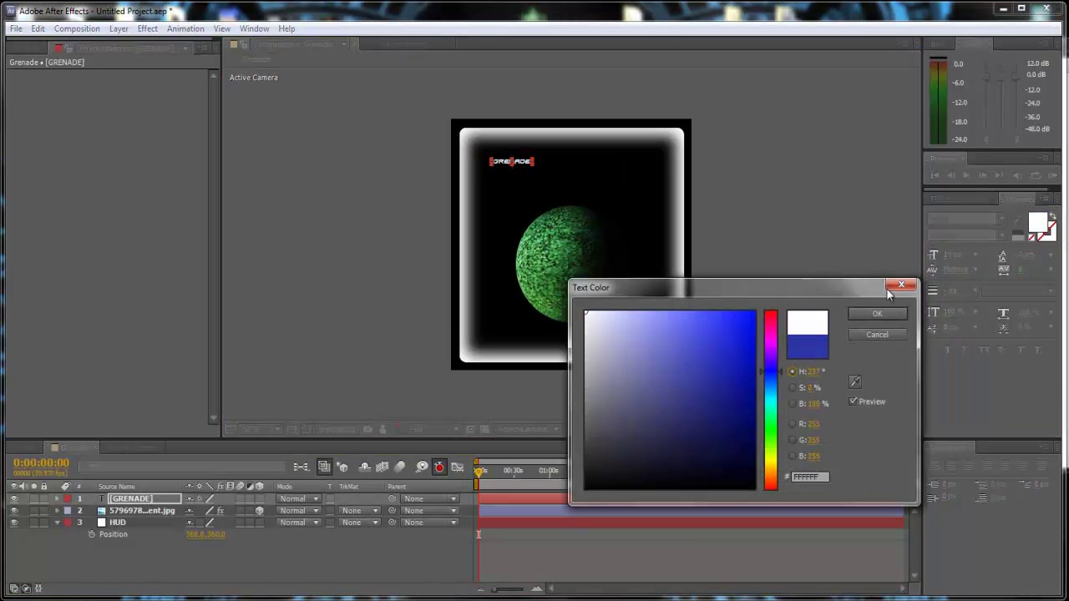
click(877, 315)
Enlarge the [GRENADE] text into a title spanning a bit over half the HUD frame's width, then deselect it
key(period)
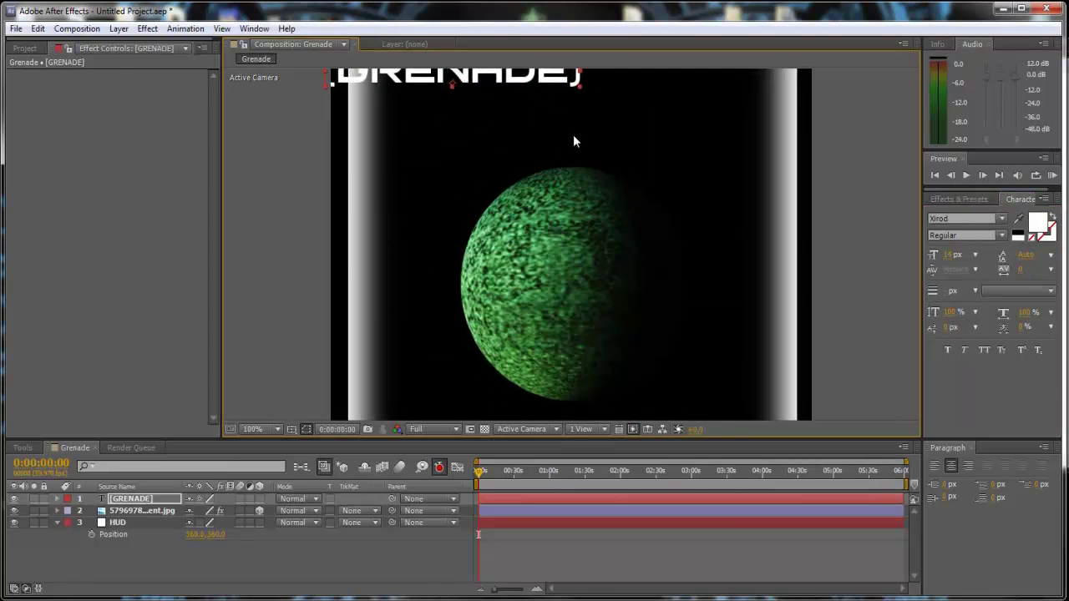
key(comma)
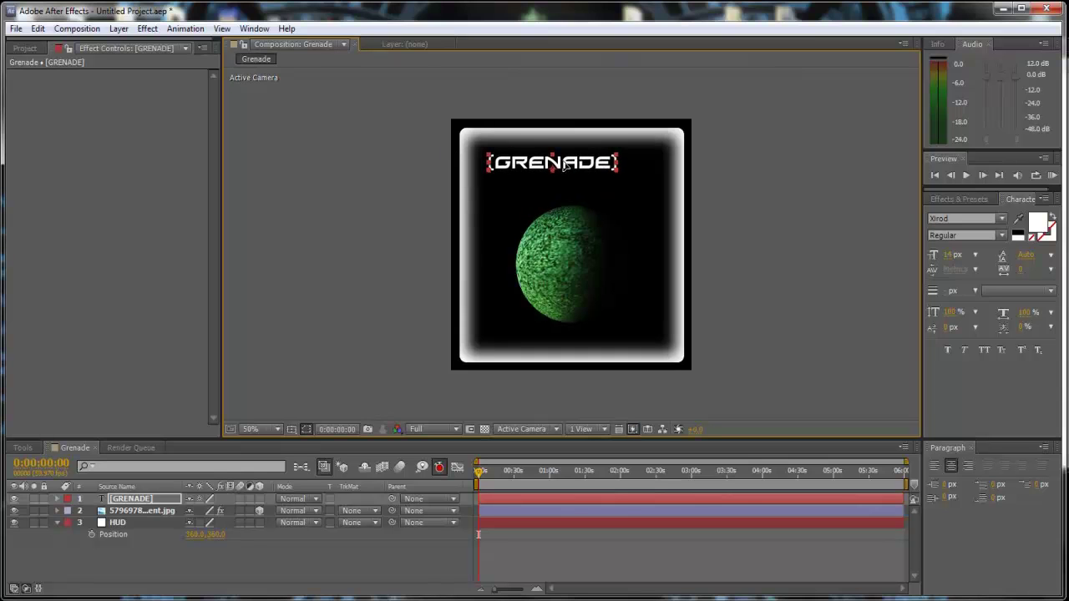
click(372, 246)
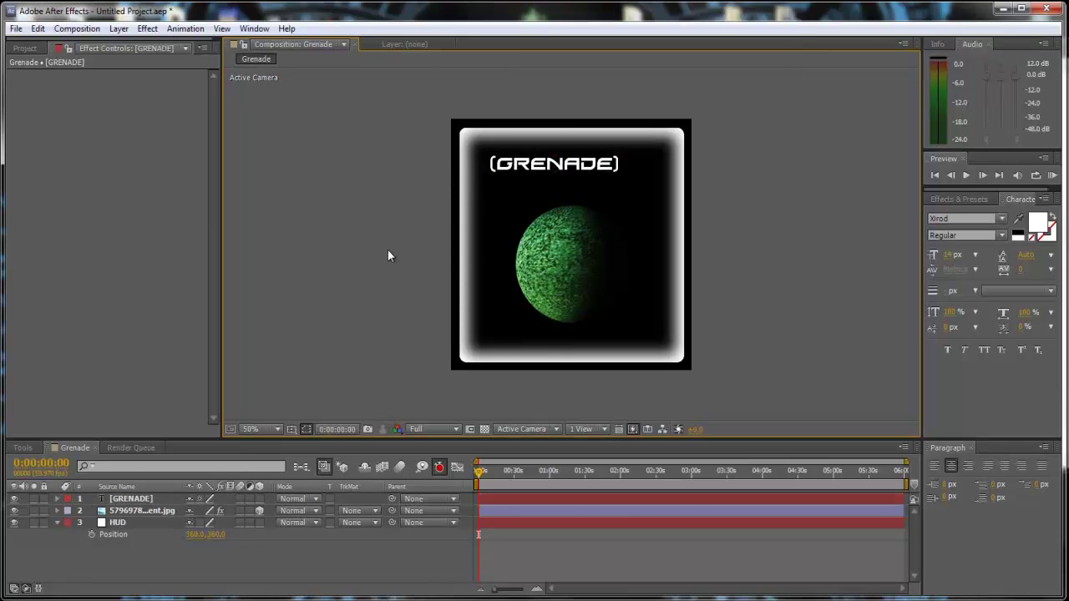
Duplicate the [GRENADE] title, move the copy down over the sphere's lower edge and scale it down slightly
click(141, 501)
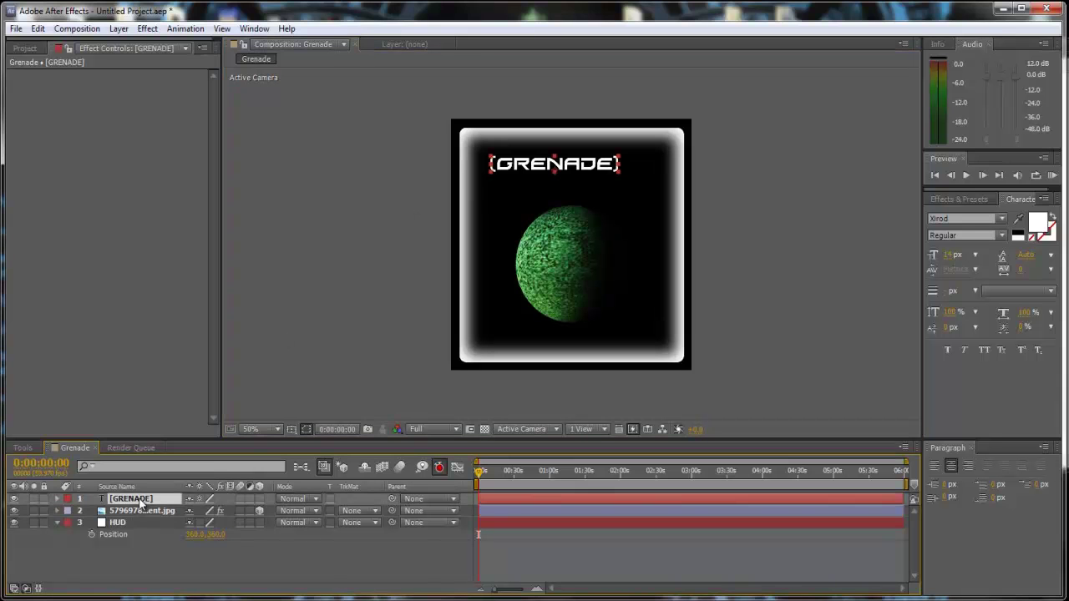
key(ctrl+d)
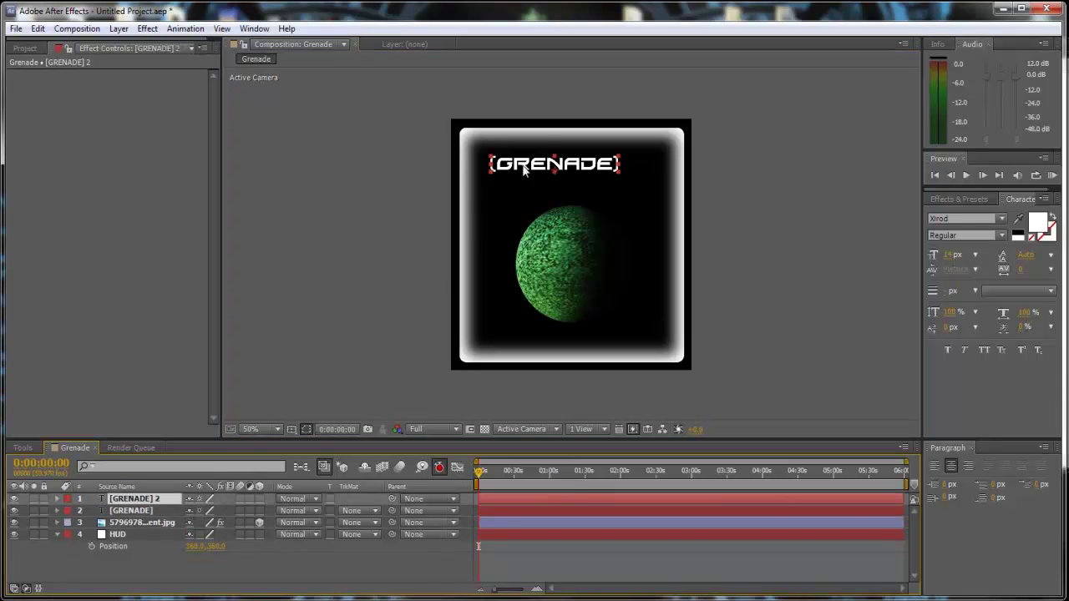
drag(540, 170, 543, 313)
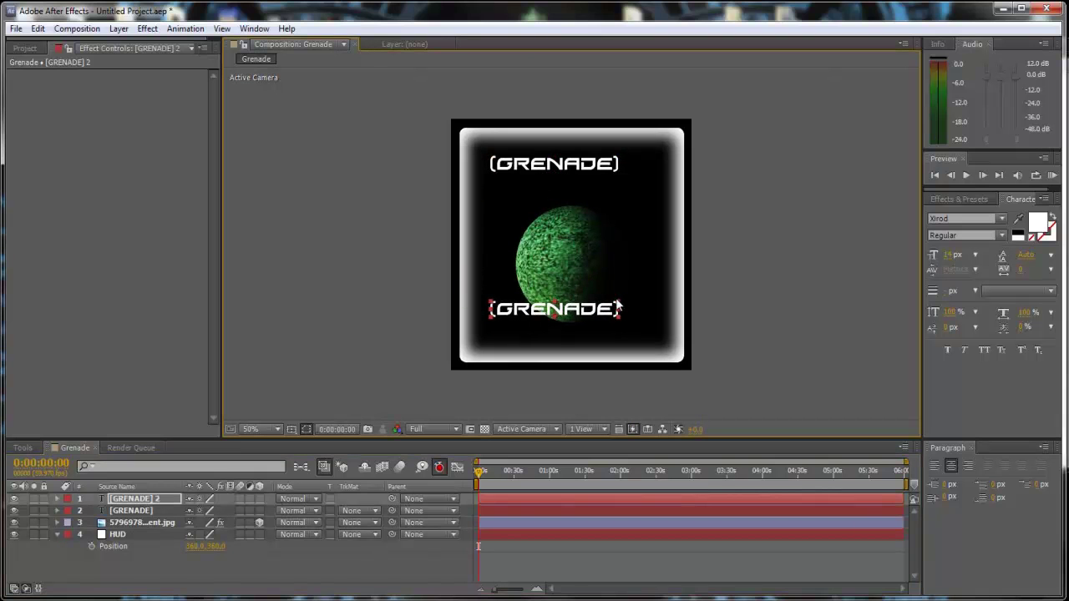
drag(619, 308, 588, 311)
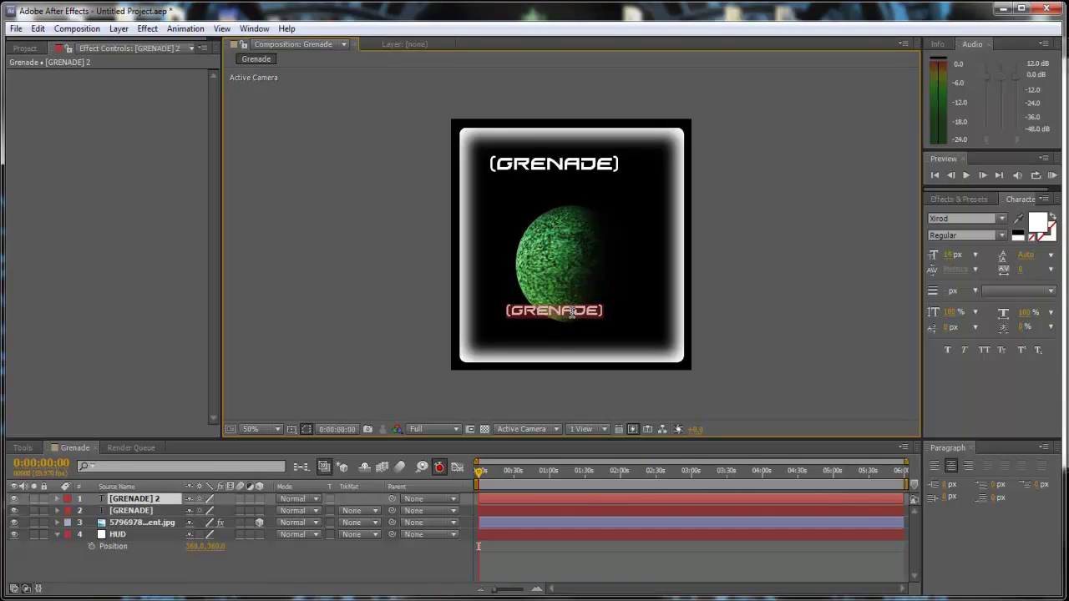
Change the lower title copy to read [DISTANCE]
text([DEGR)
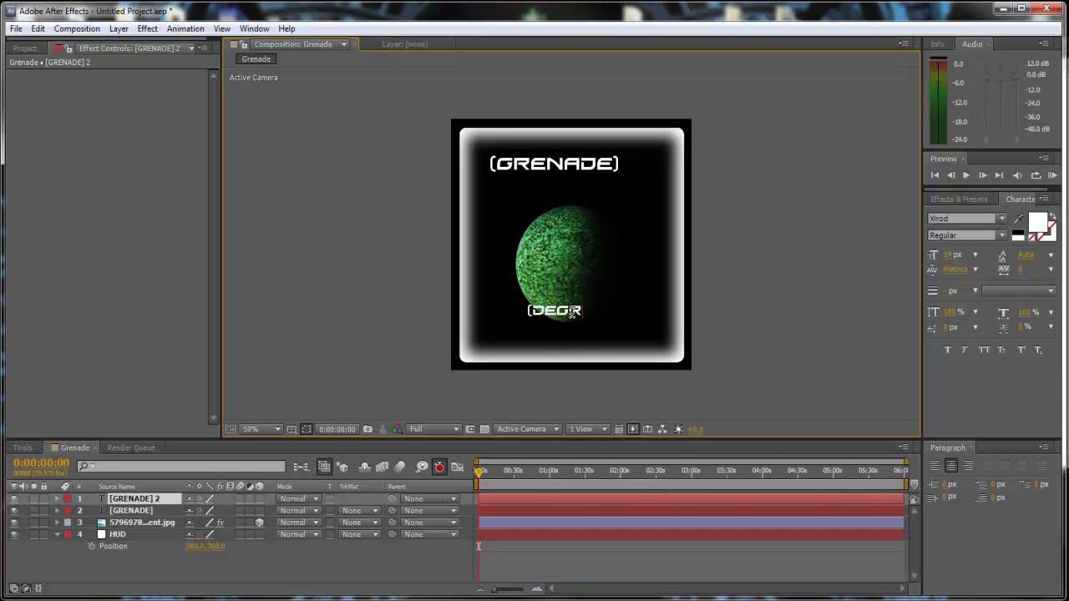
key(BackSpace)
key(BackSpace)
key(BackSpace)
key(BackSpace)
text(DISTANCE])
click(142, 511)
click(134, 499)
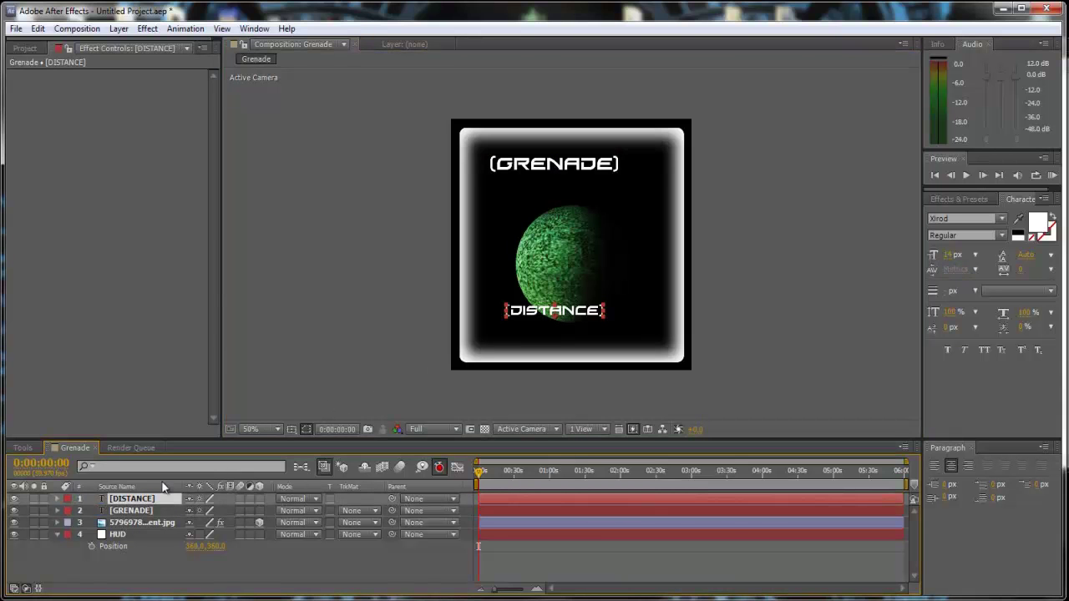
Shift the [DISTANCE] text so its left end lines up with the [GRENADE] title above
click(27, 448)
click(17, 464)
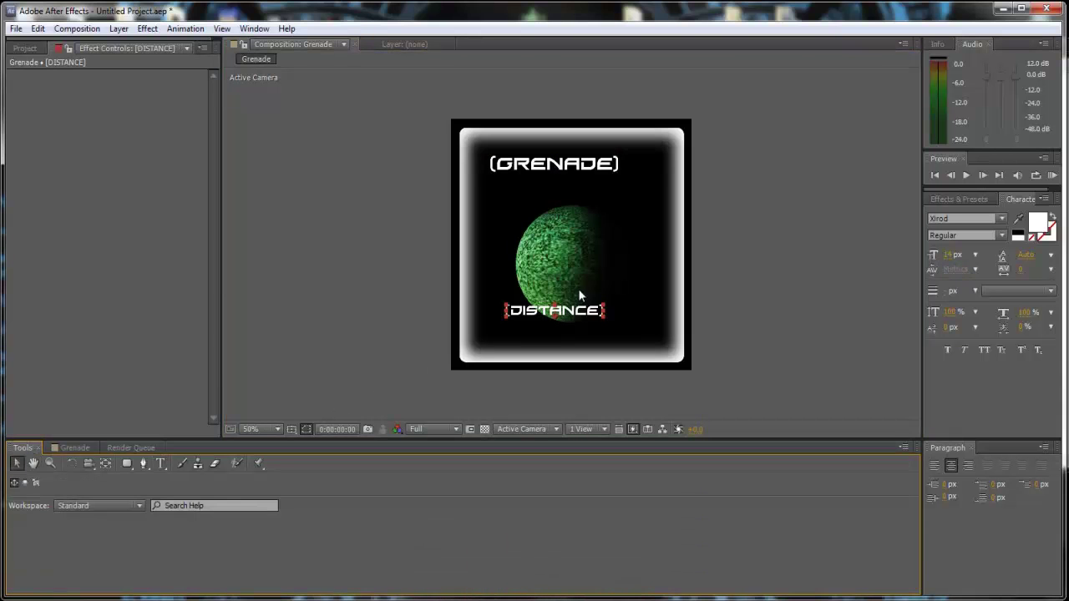
drag(578, 321, 565, 320)
Duplicate the [DISTANCE] text, place the copy directly beneath it and change it to read 45437890
click(141, 499)
click(157, 502)
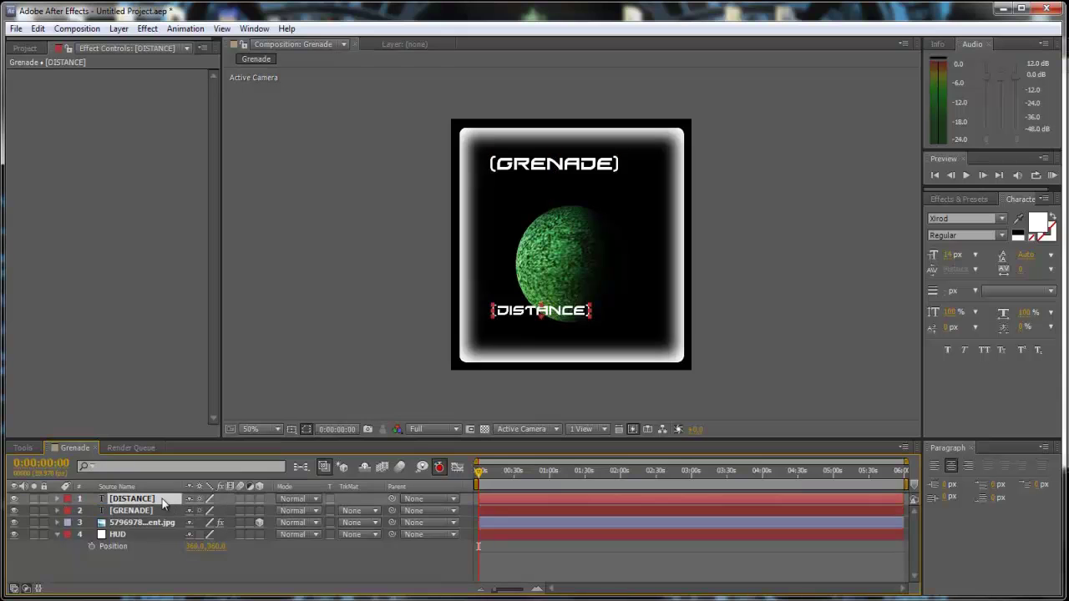
key(ctrl+d)
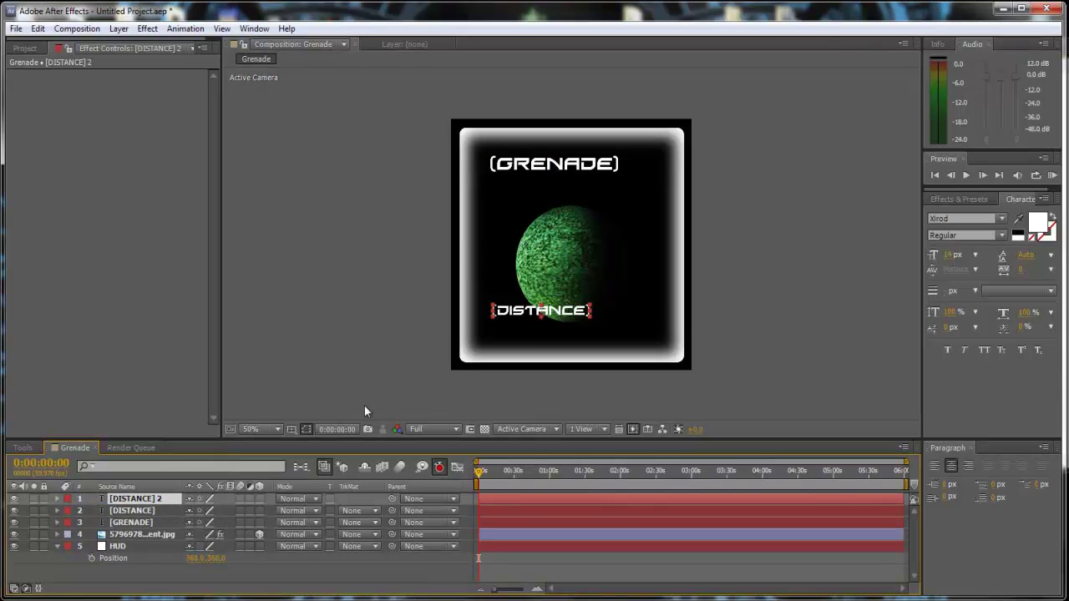
click(25, 449)
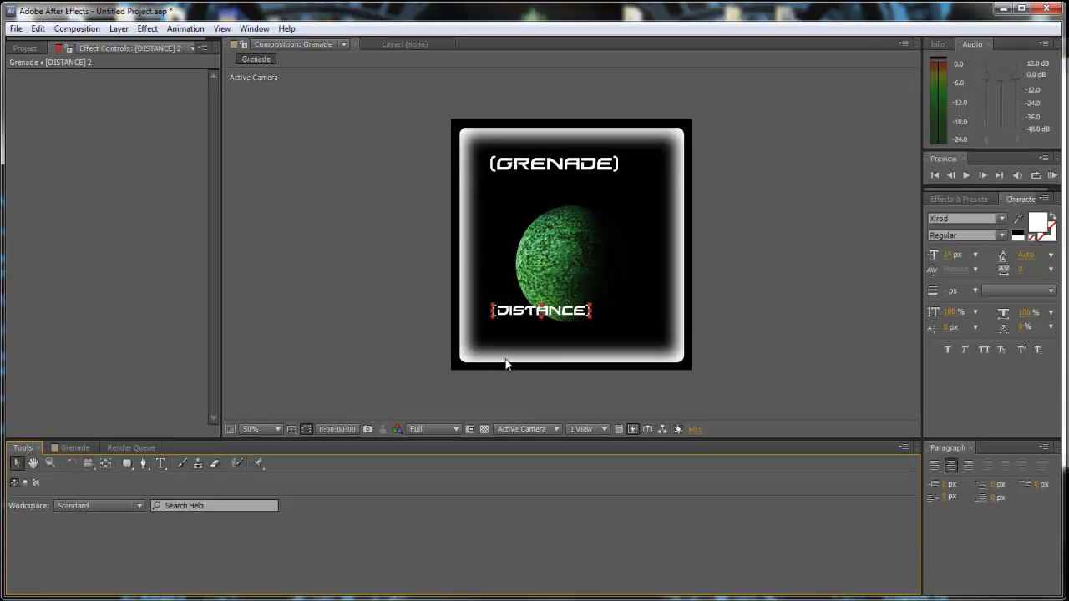
drag(544, 314, 551, 330)
double_click(549, 330)
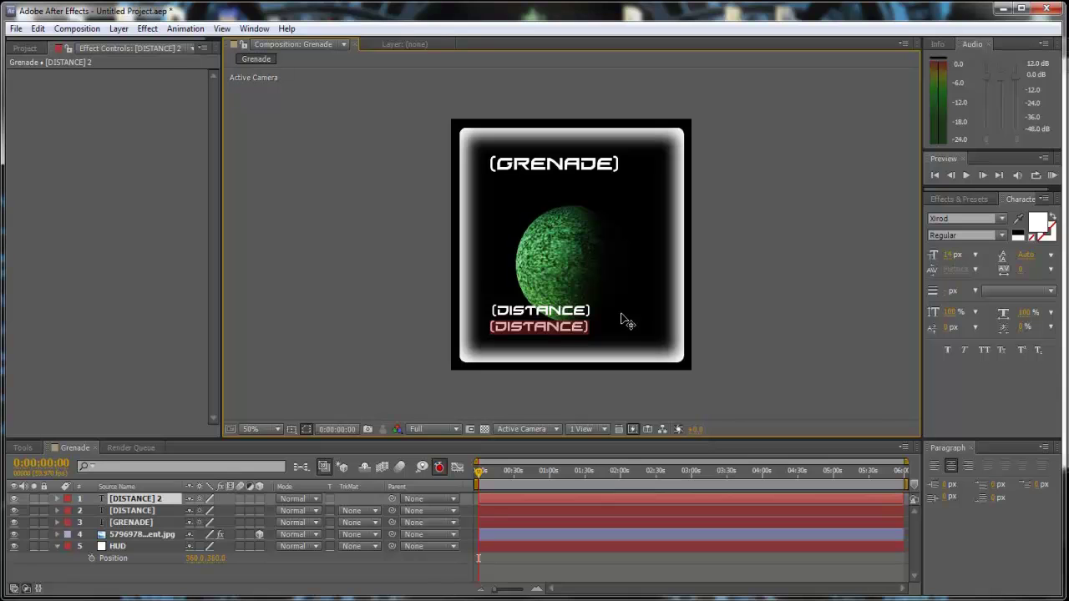
text(454378)
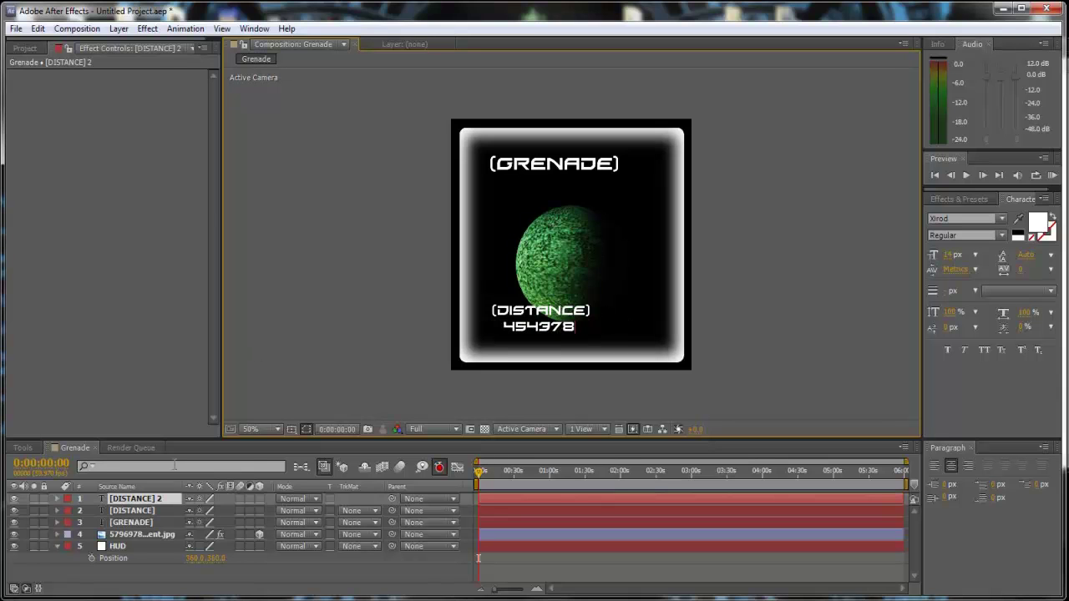
text(90)
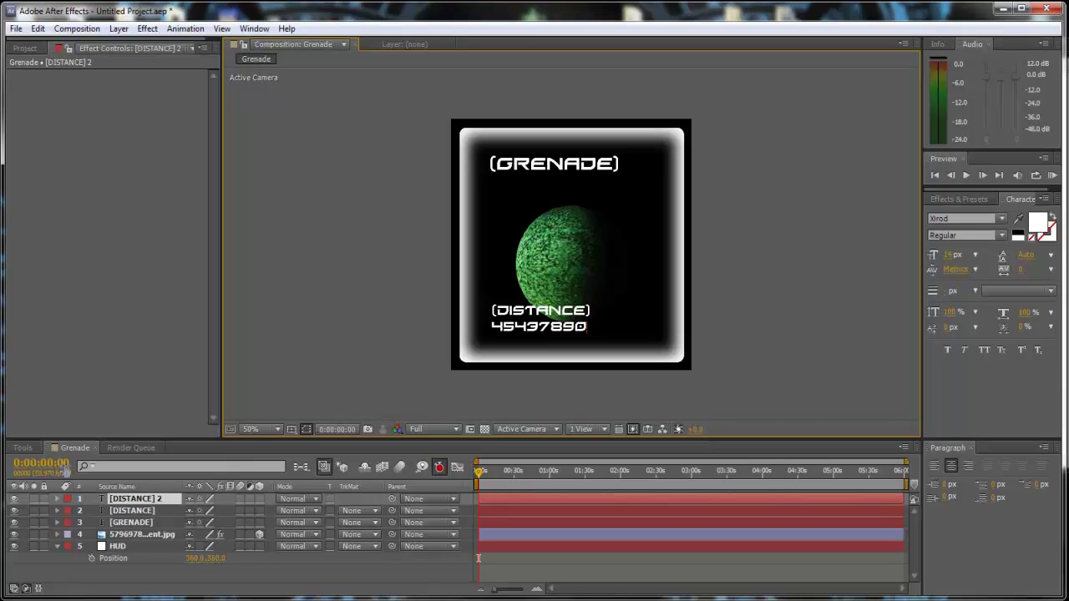
Scale down the 45437890 text and position it just under the left part of [DISTANCE]
click(22, 447)
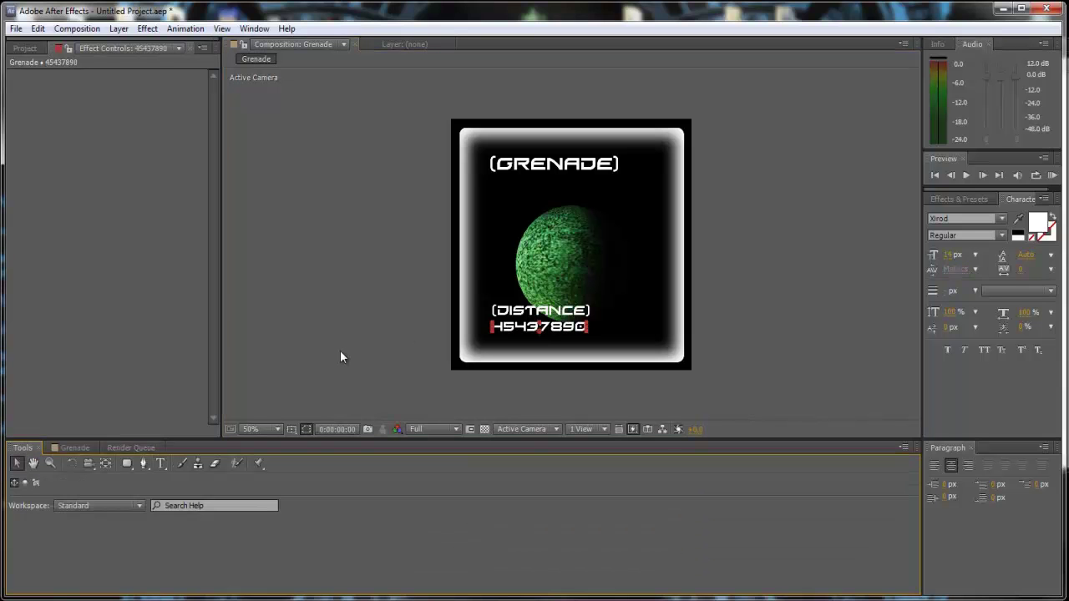
click(538, 333)
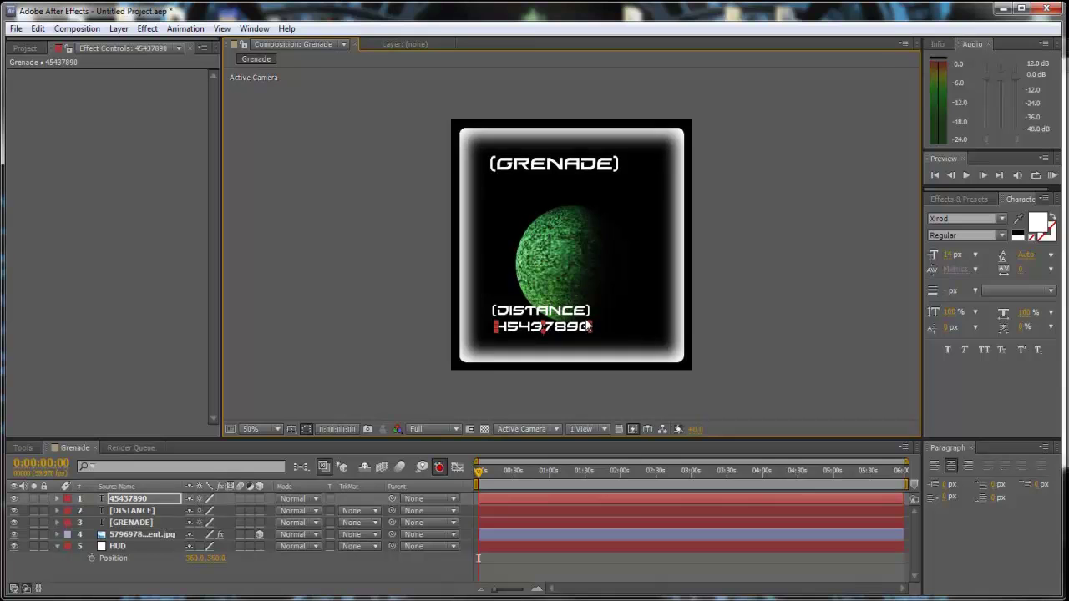
drag(591, 328, 563, 338)
key(.)
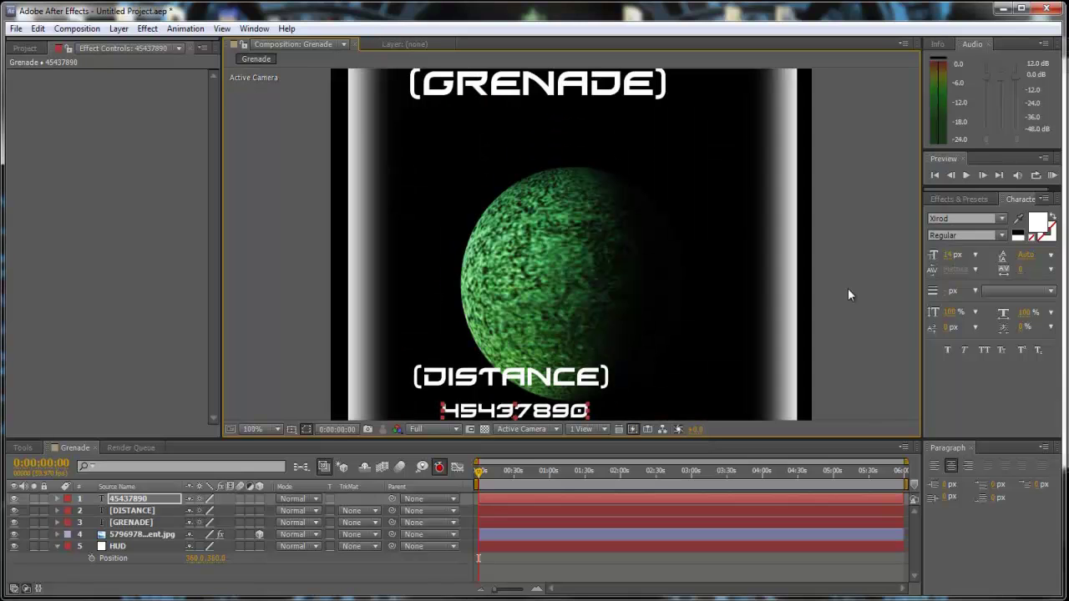
drag(544, 303, 581, 199)
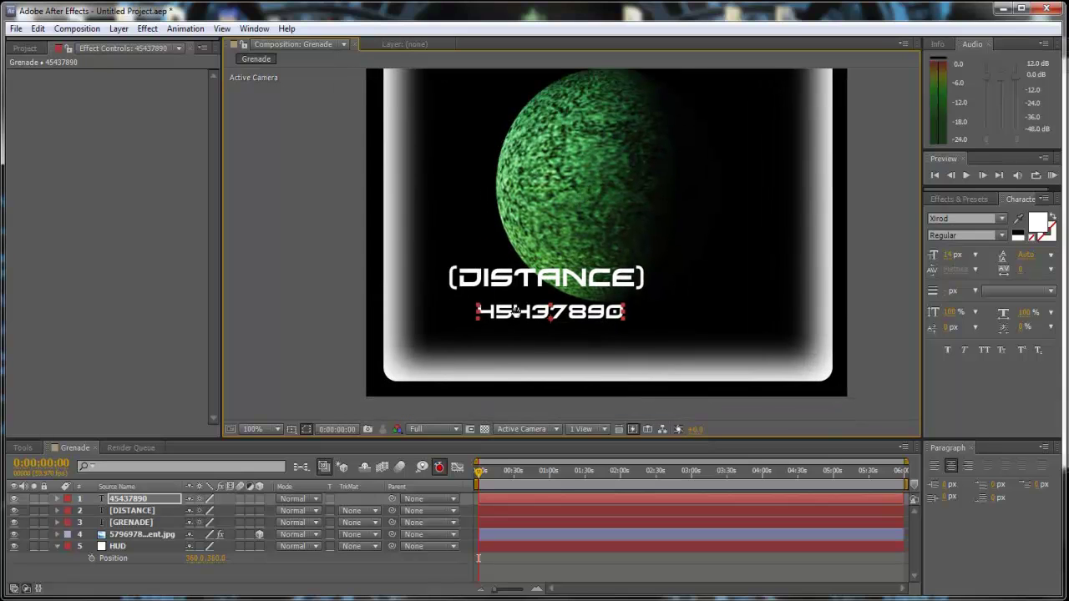
drag(574, 326, 556, 323)
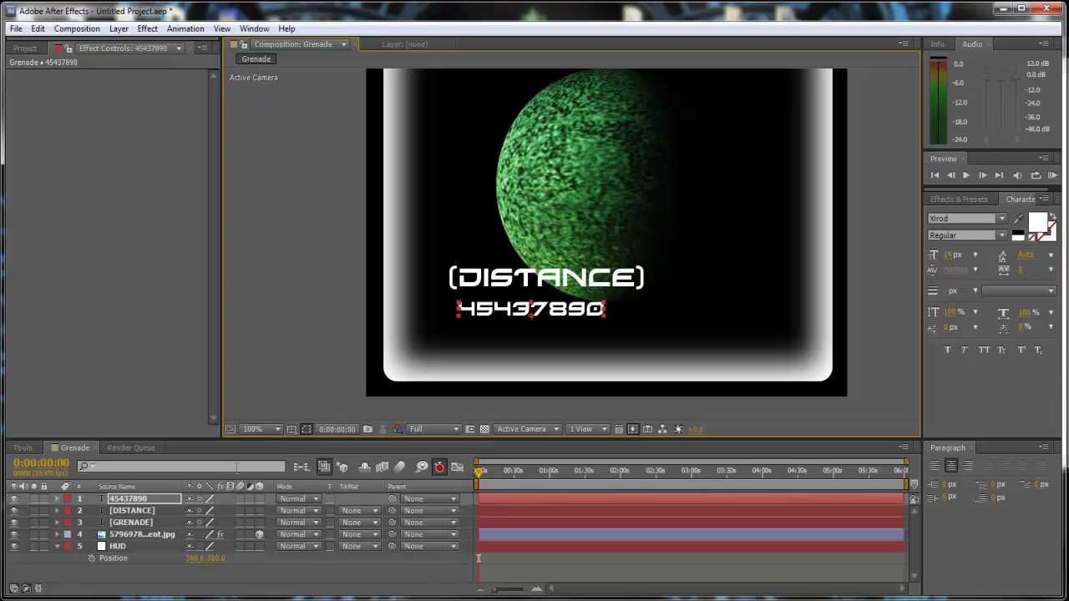
Set the 45437890 layer's Opacity to 37% with a keyframe at 0:00:00:00
key(t)
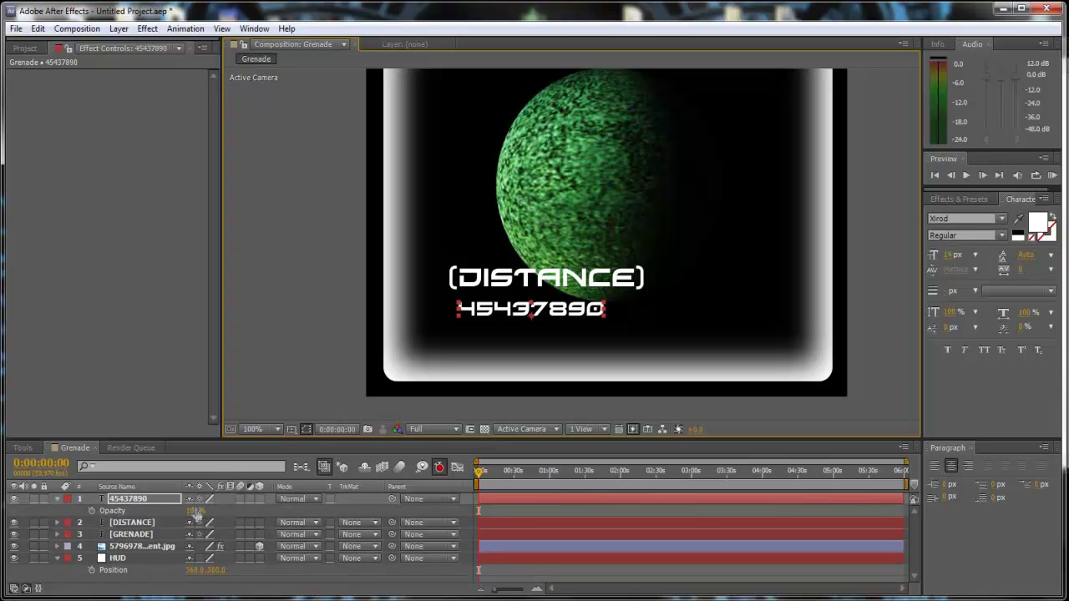
drag(194, 511, 141, 511)
key(alt+shift+t)
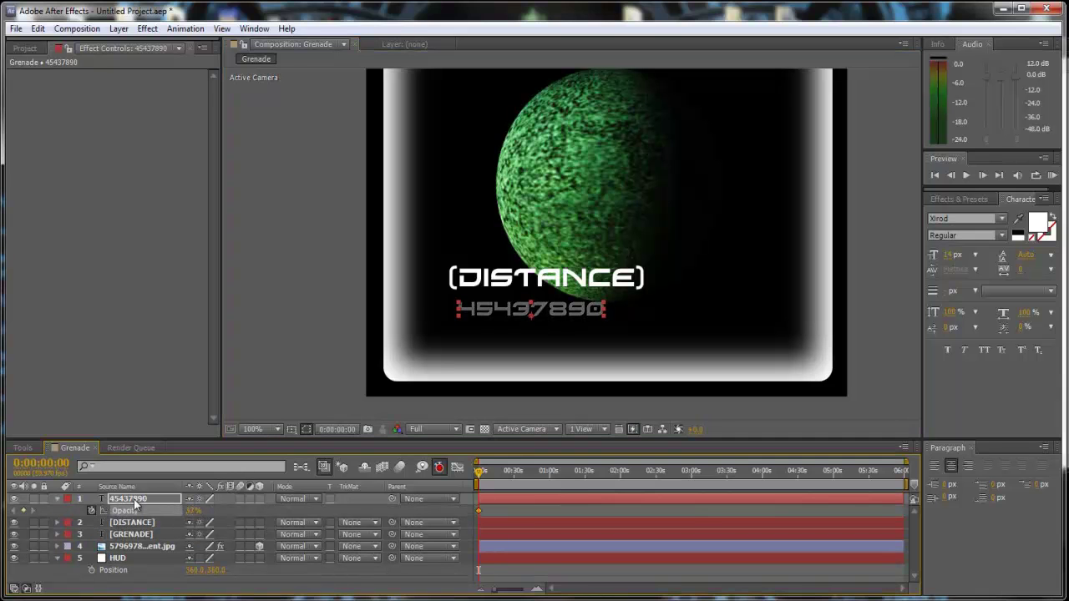
Move the [DISTANCE] text down slightly so it sits closer to the 45437890 number
click(119, 523)
drag(490, 286, 498, 289)
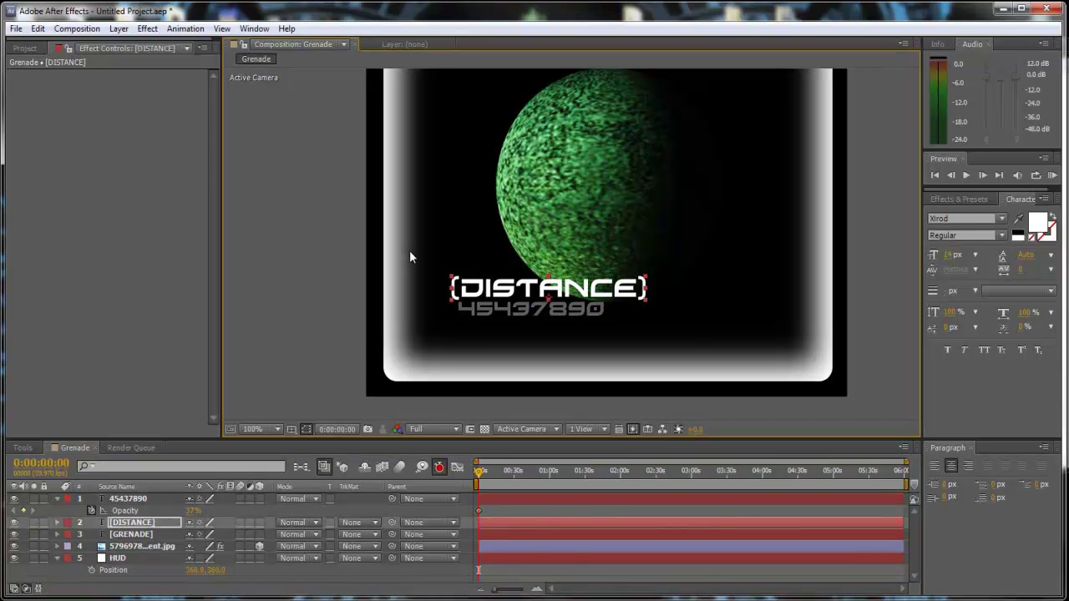
key(comma)
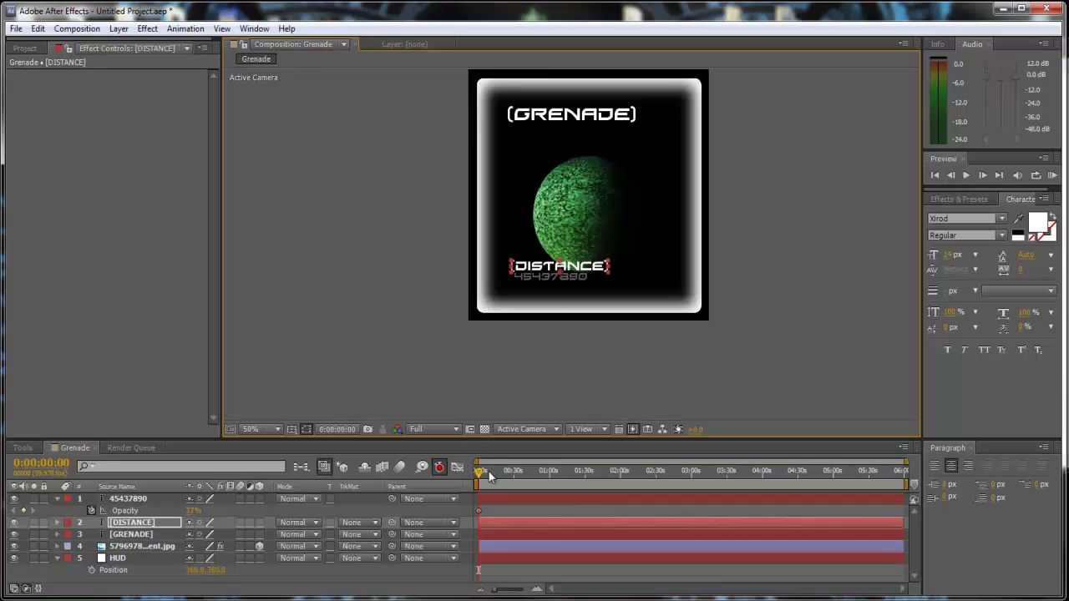
mouse_move(477, 476)
mouse_down()
mouse_move(508, 475)
mouse_move(480, 473)
mouse_up()
key(period)
drag(362, 195, 330, 280)
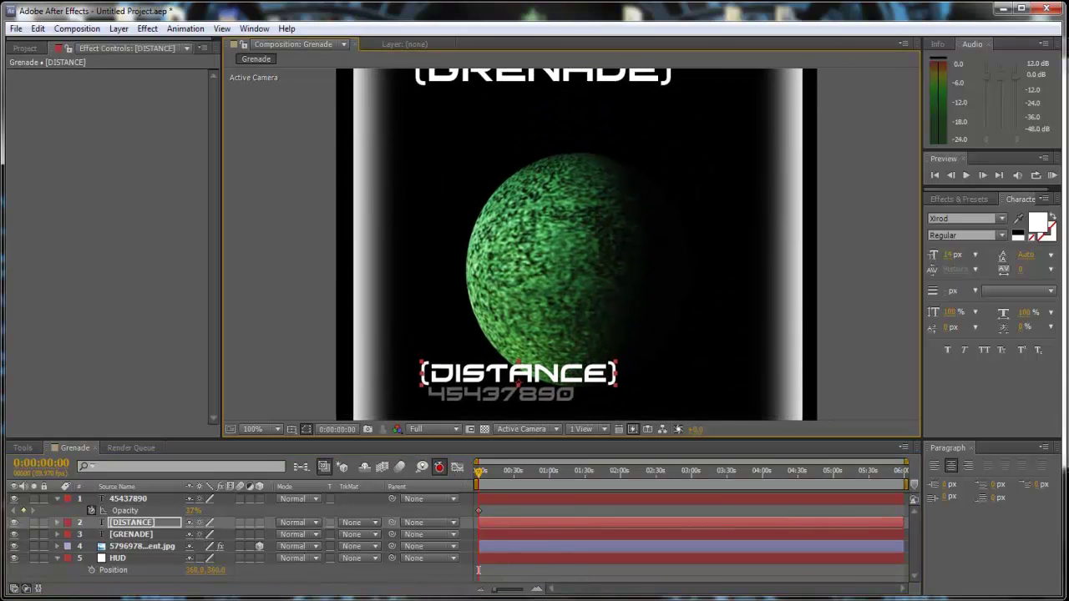
key(F10)
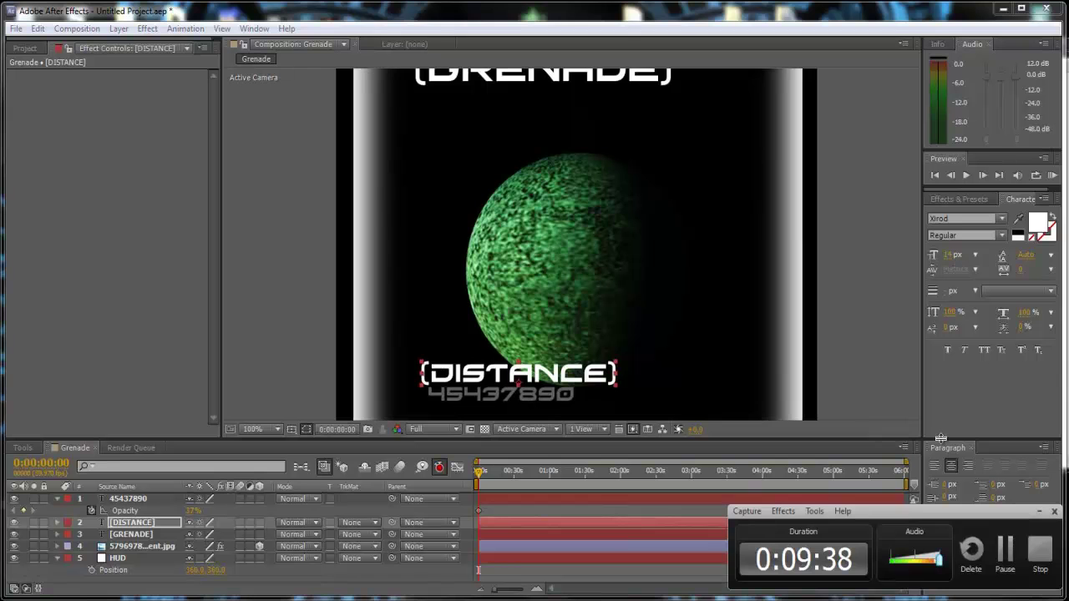